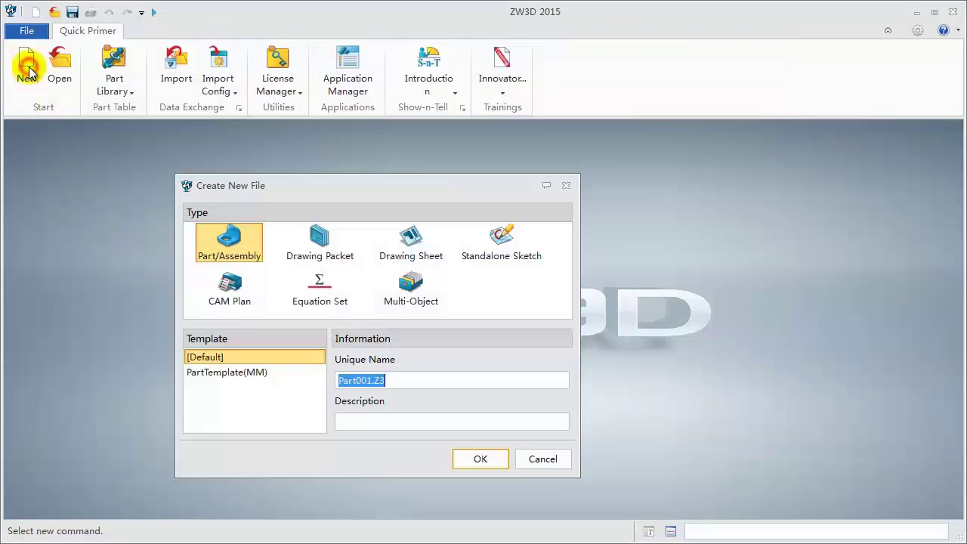
# Step: Create a new part/assembly file named Cable Design with the default template
pyautogui.write('Cable Desi')
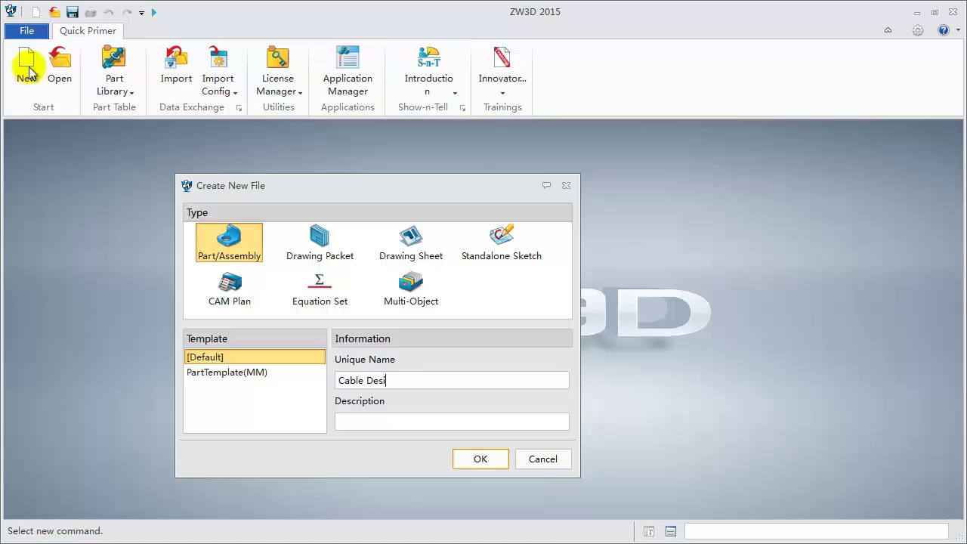
pyautogui.write('gn')
pyautogui.press('Return')
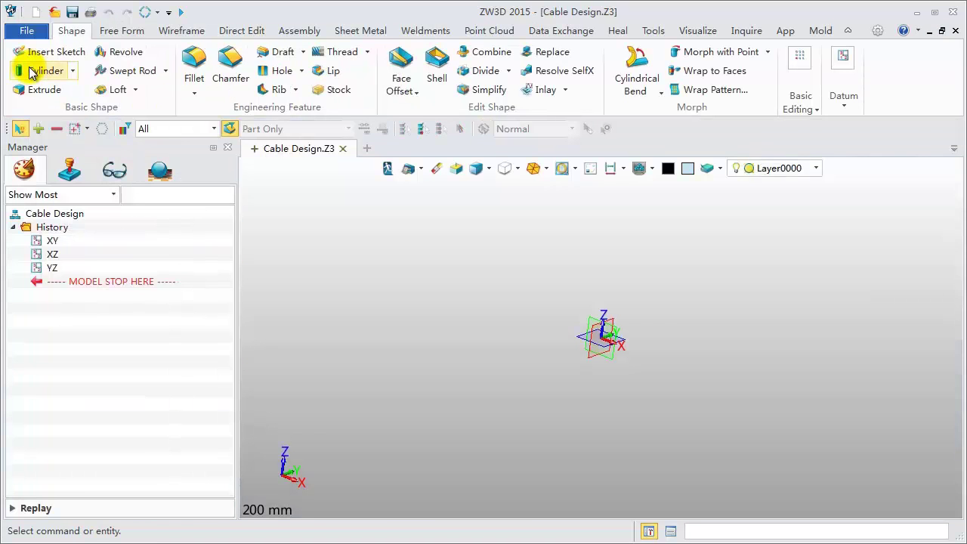
# Step: Add a new part named Case1 to the file, using the default template
pyautogui.click(255, 150)
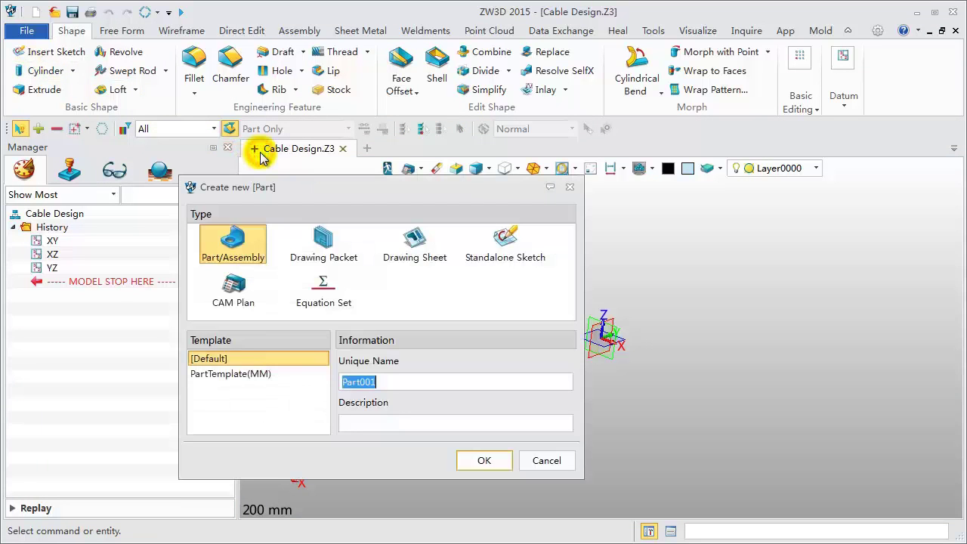
pyautogui.write('Case')
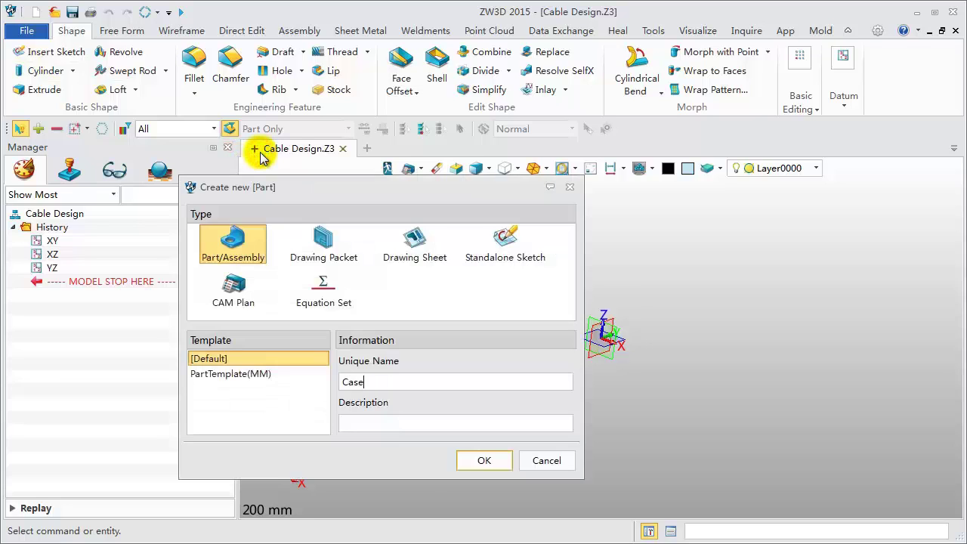
pyautogui.write('1')
pyautogui.press('Return')
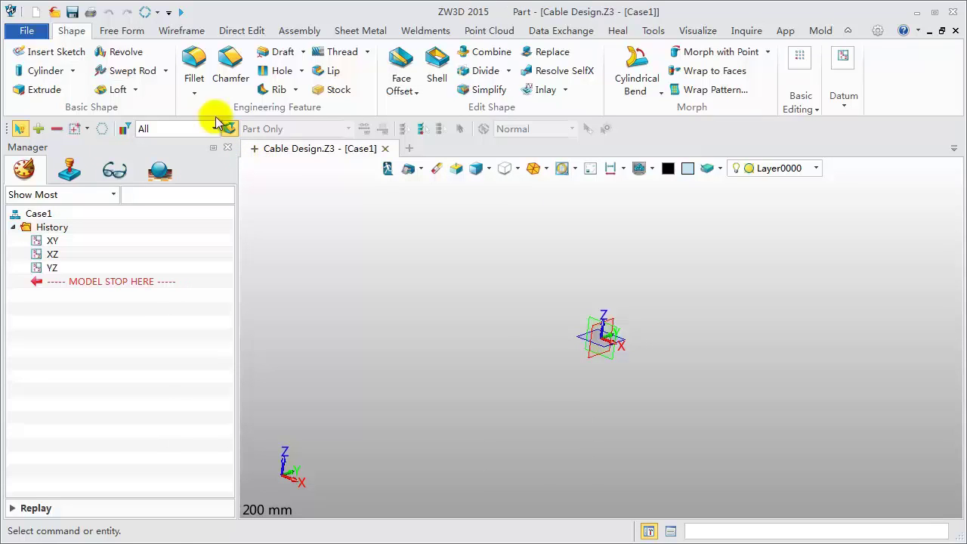
# Step: Draw a wireframe circle centred on the origin with a 20 mm radius
pyautogui.click(185, 30)
pyautogui.click(96, 73)
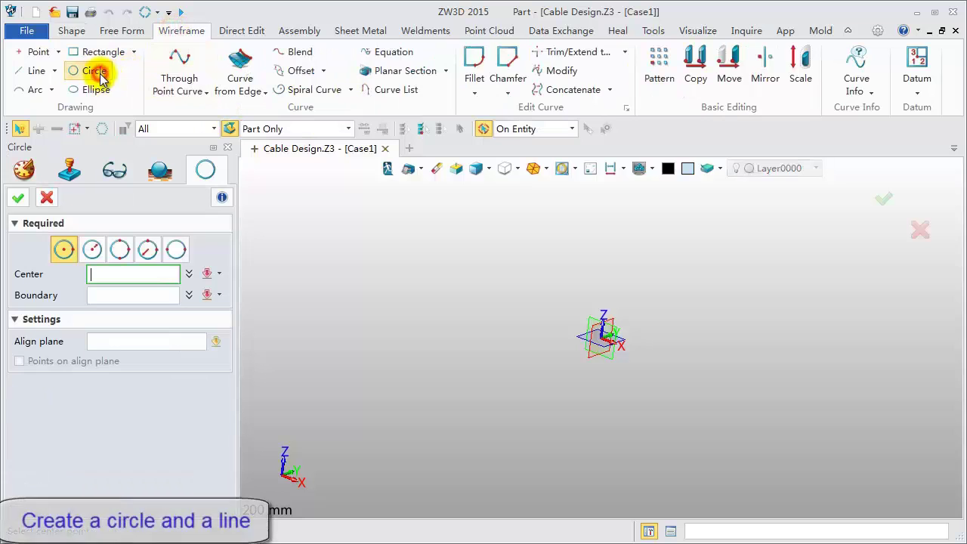
pyautogui.click(92, 249)
pyautogui.click(610, 342)
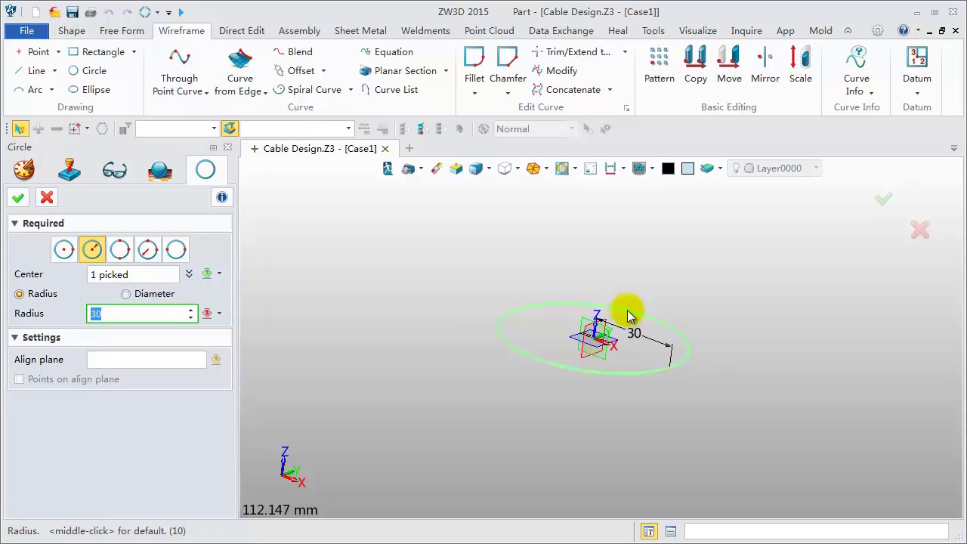
pyautogui.click(629, 314)
pyautogui.click(108, 315)
pyautogui.write('2')
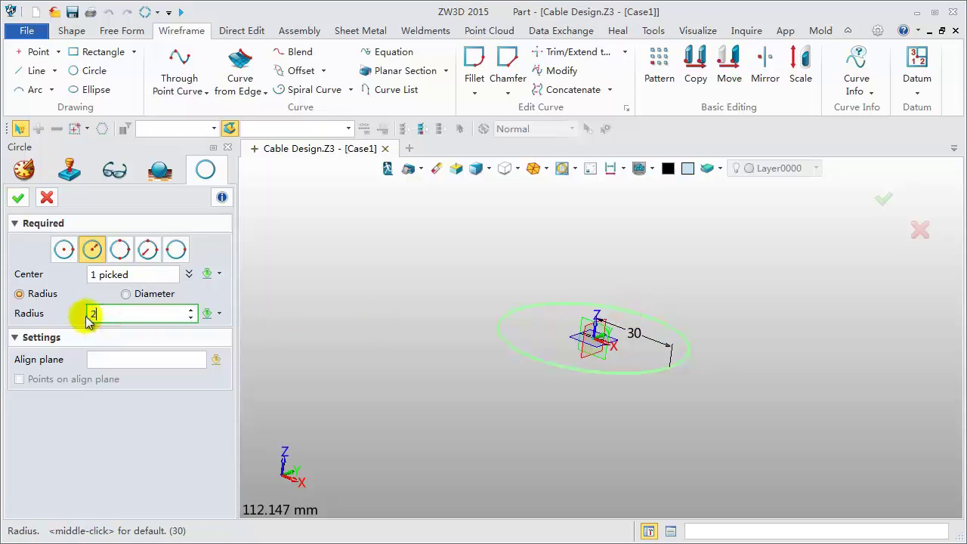
pyautogui.write('0')
pyautogui.press('Return')
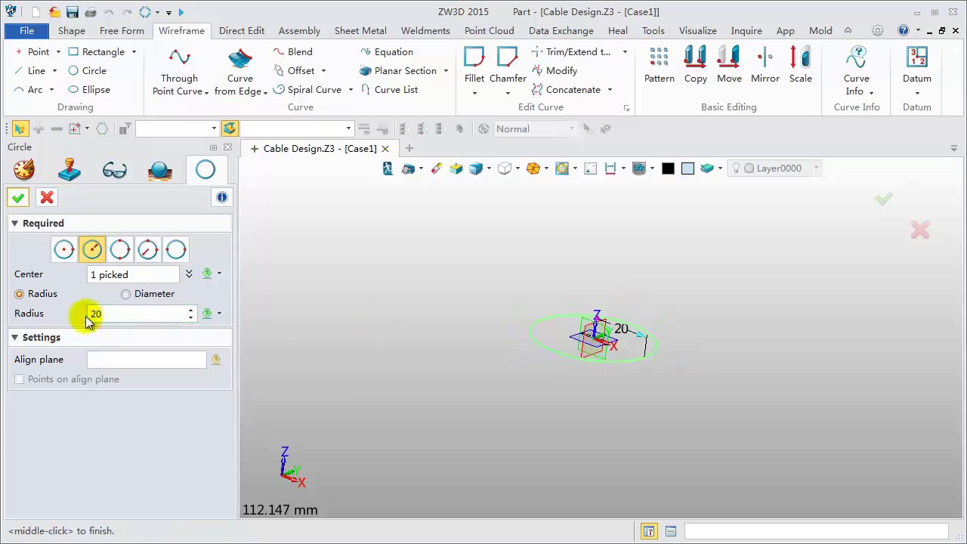
pyautogui.click(18, 198)
# Step: Draw a 3 mm vertical line on the circle from point 20,0,0 to 20,0,3
pyautogui.scroll(2, 683, 299)
pyautogui.moveTo(683, 300); pyautogui.dragTo(663, 318, button='right')
pyautogui.scroll(1, 664, 319)
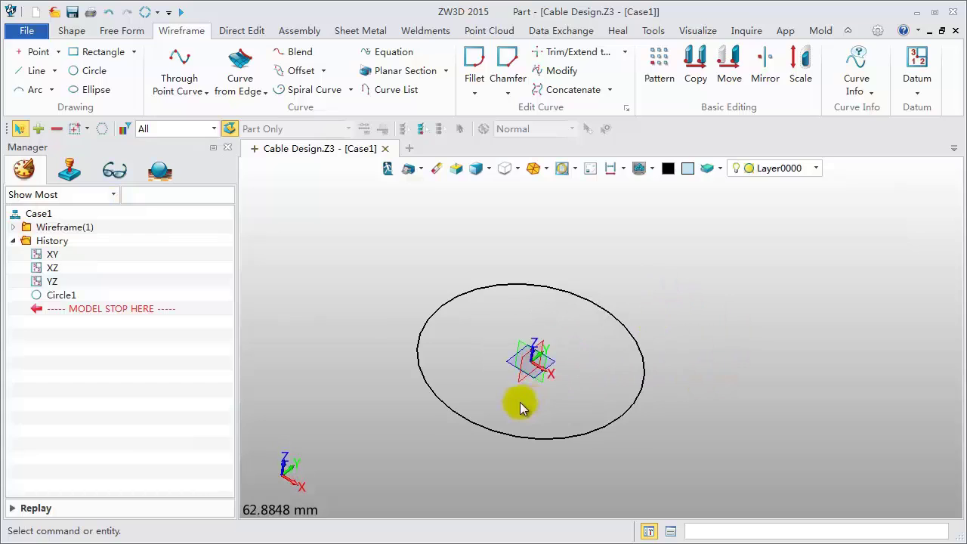
pyautogui.scroll(2, 522, 406)
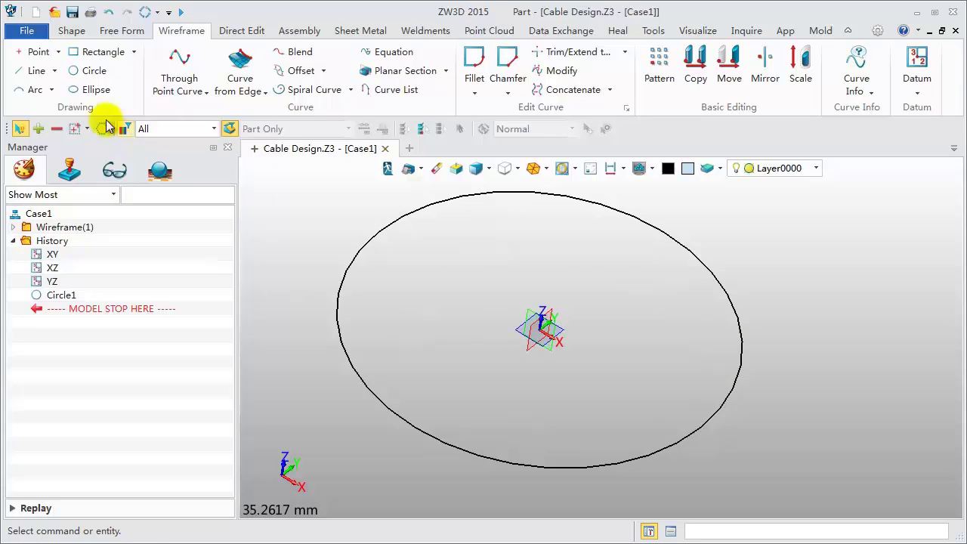
pyautogui.click(34, 70)
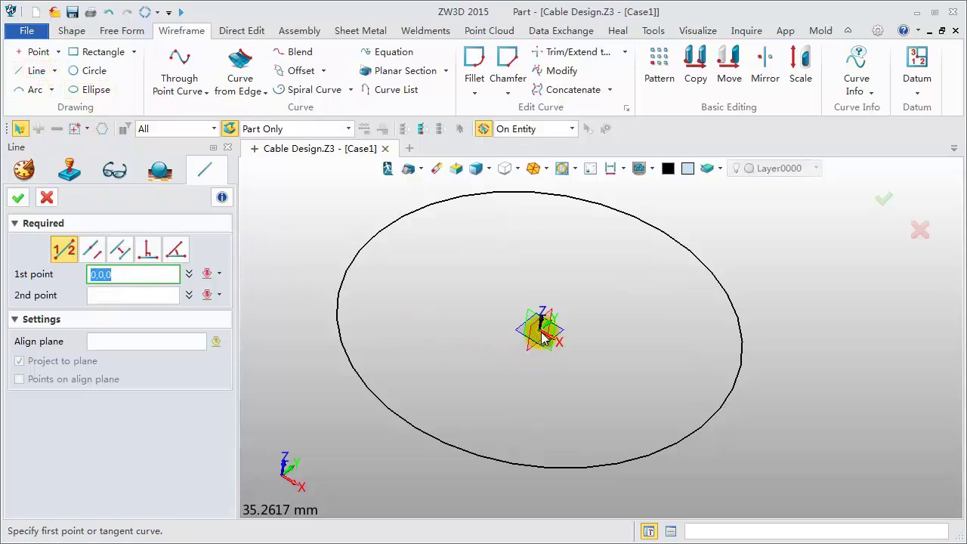
pyautogui.moveTo(543, 338); pyautogui.dragTo(703, 427)
pyautogui.click(703, 427)
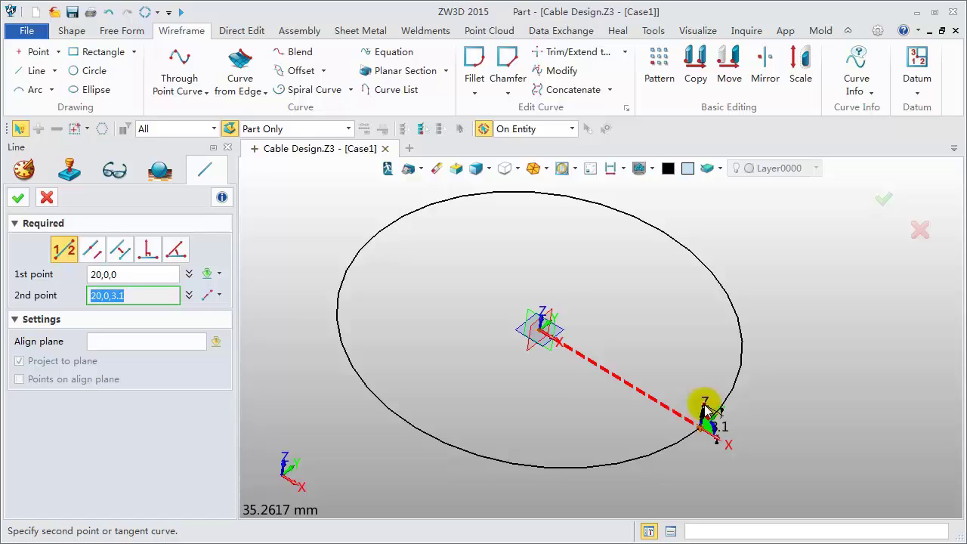
pyautogui.click(703, 408)
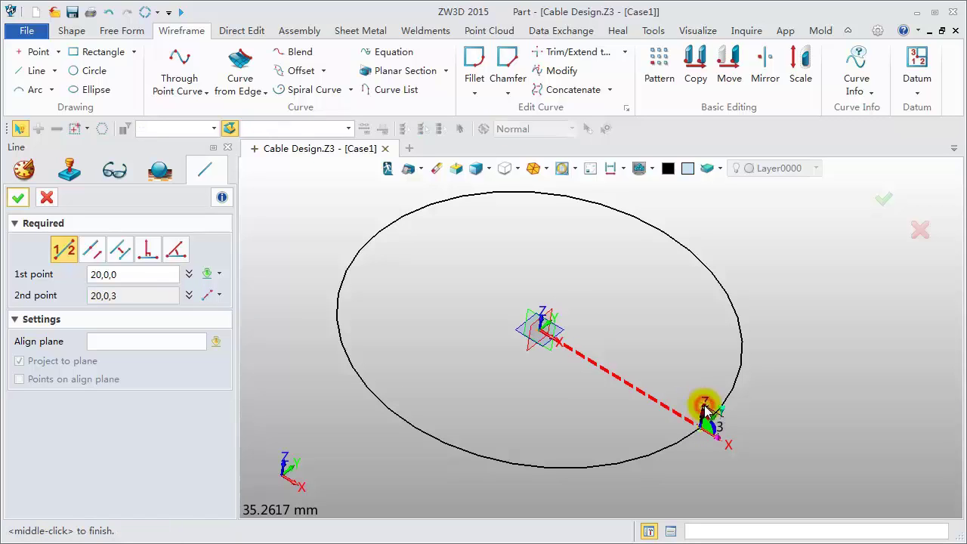
pyautogui.middleClick(703, 408)
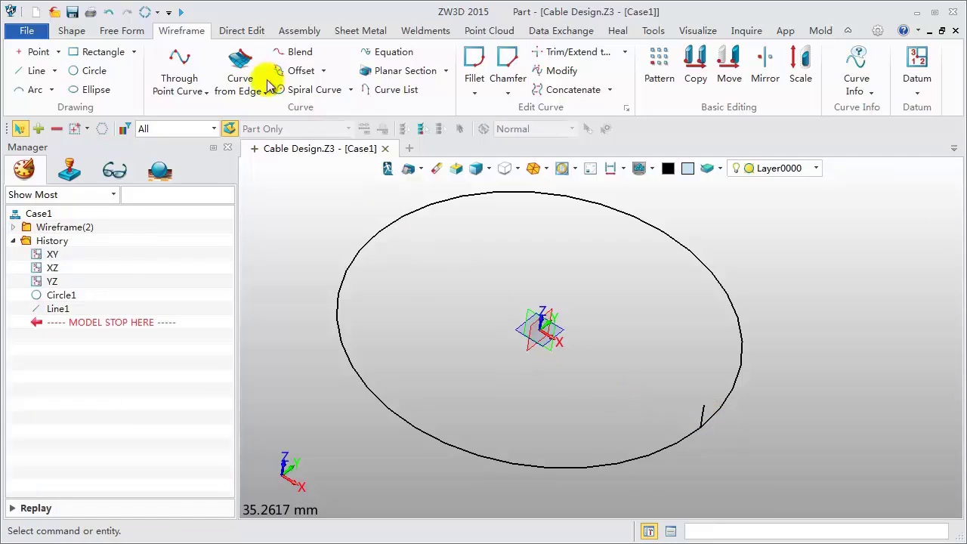
# Step: Set up a Sweep with the short vertical line as profile and the circle as path
pyautogui.click(71, 30)
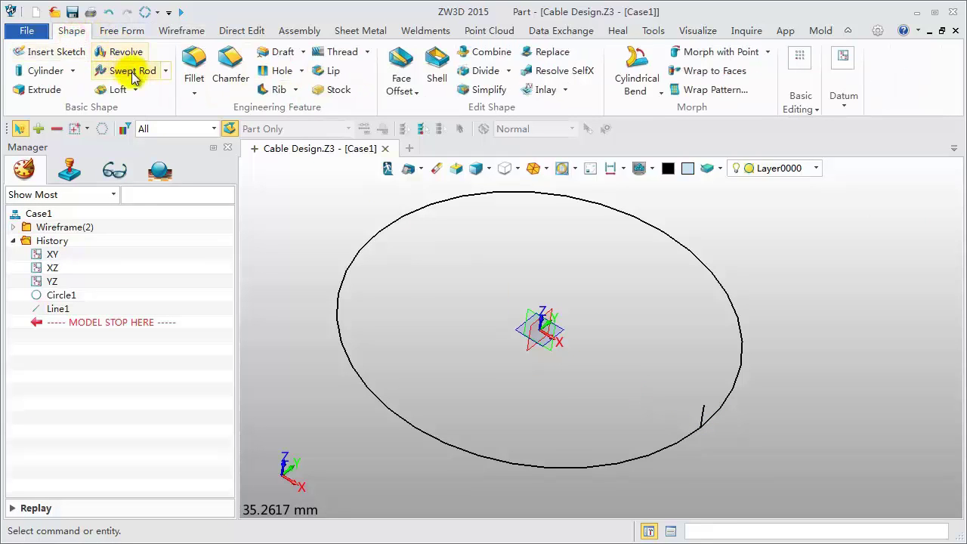
pyautogui.click(165, 71)
pyautogui.click(141, 91)
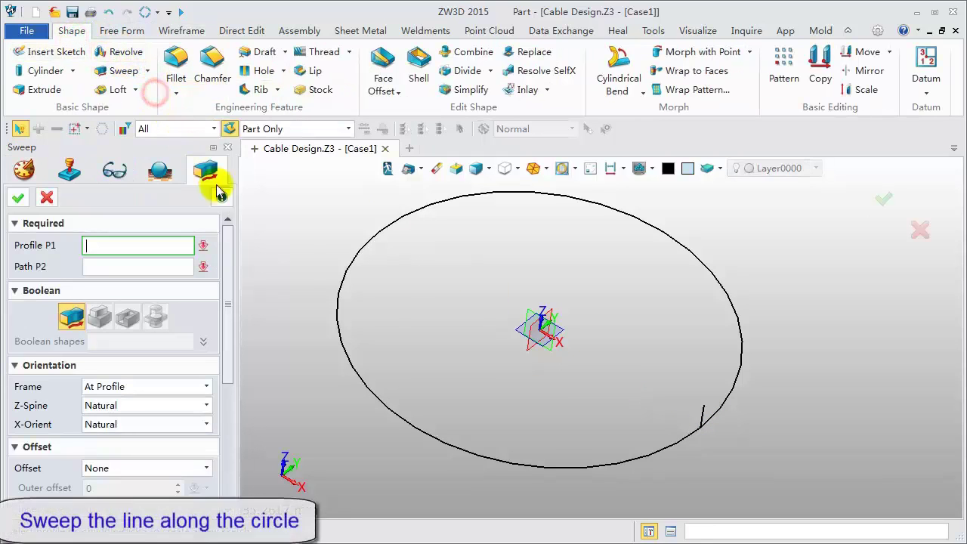
pyautogui.click(701, 412)
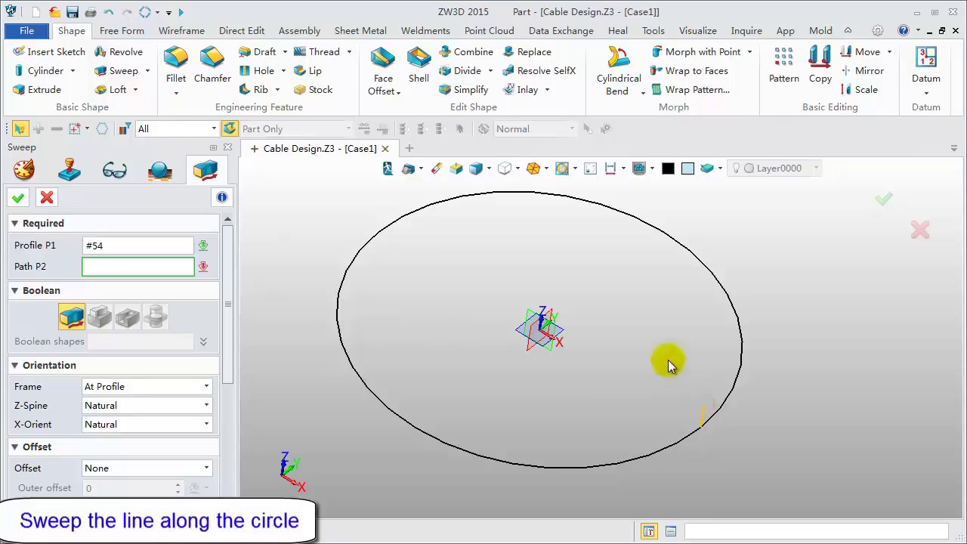
pyautogui.click(729, 295)
pyautogui.click(724, 294)
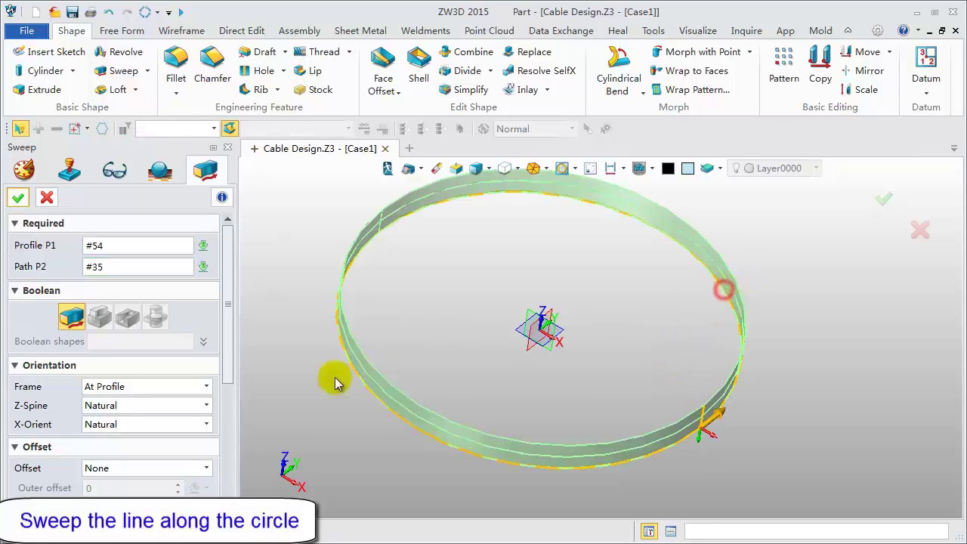
# Step: Give the sweep a linear twist from 0 to 10000 degrees and create the surface
pyautogui.click(230, 366)
pyautogui.scroll(-2, 204, 462)
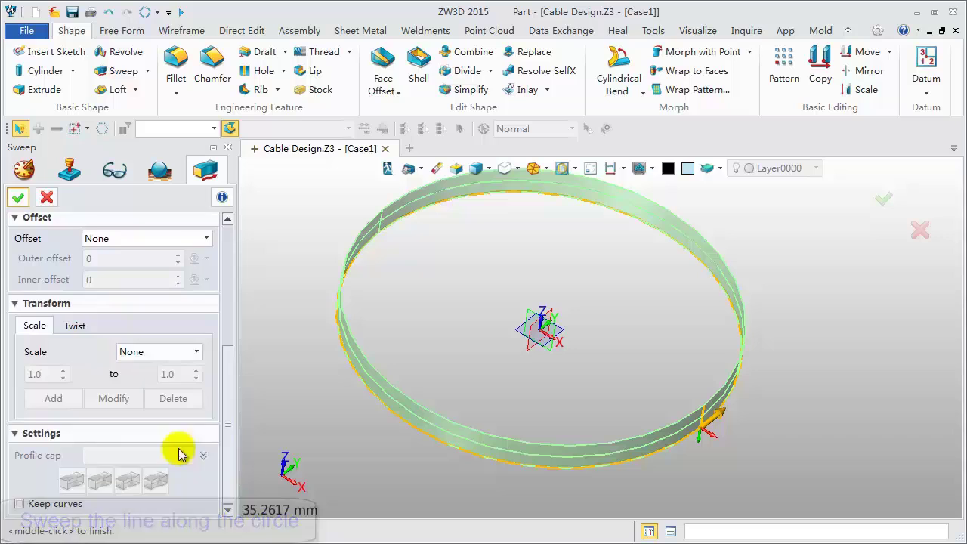
pyautogui.click(75, 337)
pyautogui.click(161, 366)
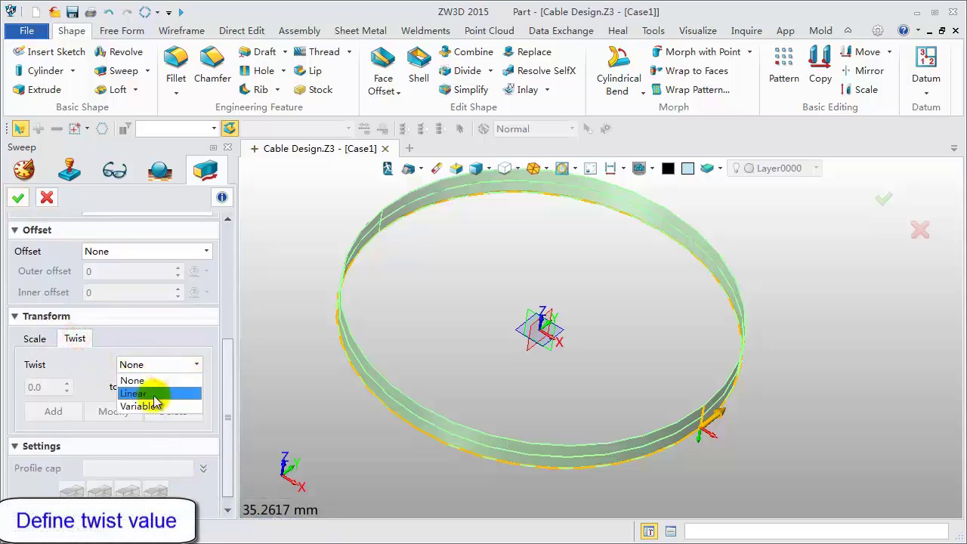
pyautogui.click(158, 393)
pyautogui.write('1')
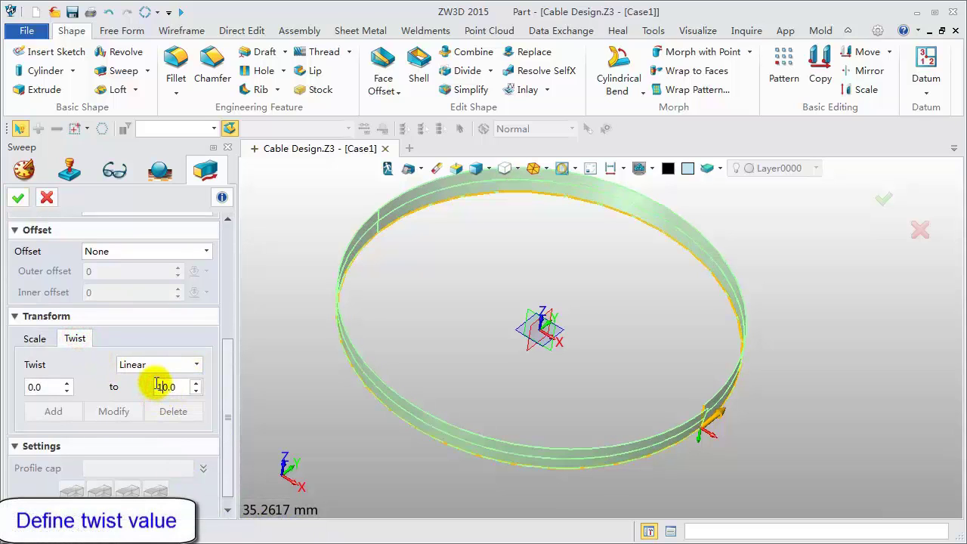
pyautogui.write('00')
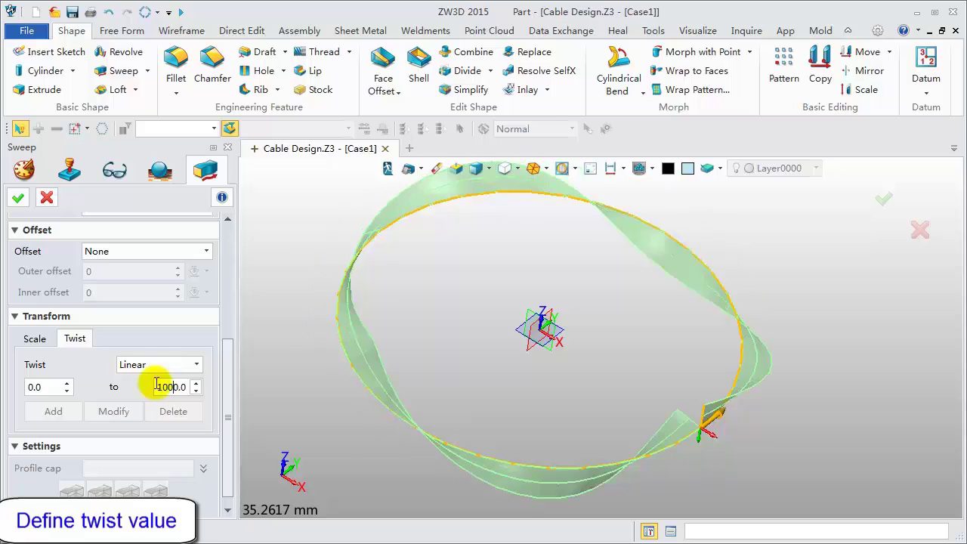
pyautogui.write('0')
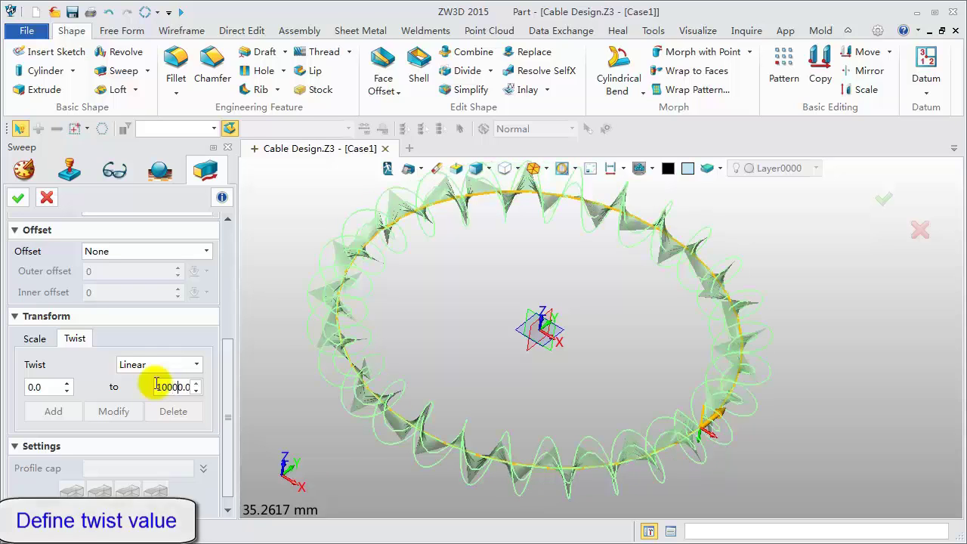
pyautogui.click(18, 197)
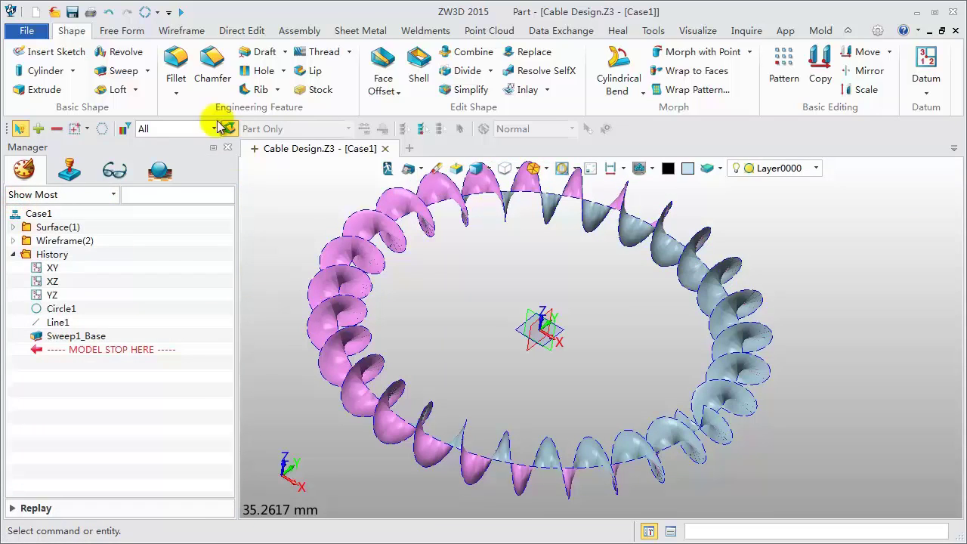
# Step: Create a curve from the outer helical edge of the twisted swept surface
pyautogui.click(172, 30)
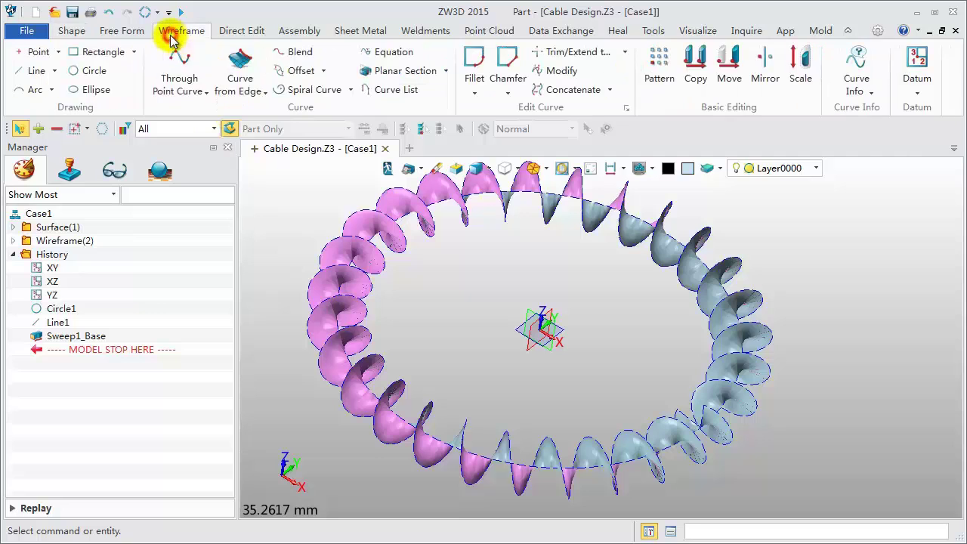
pyautogui.click(238, 60)
pyautogui.click(363, 219)
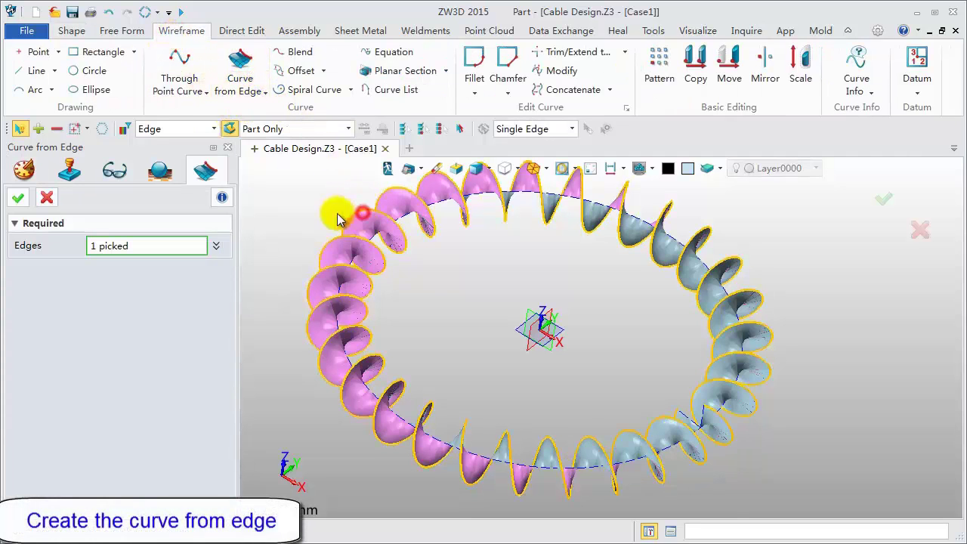
pyautogui.click(18, 198)
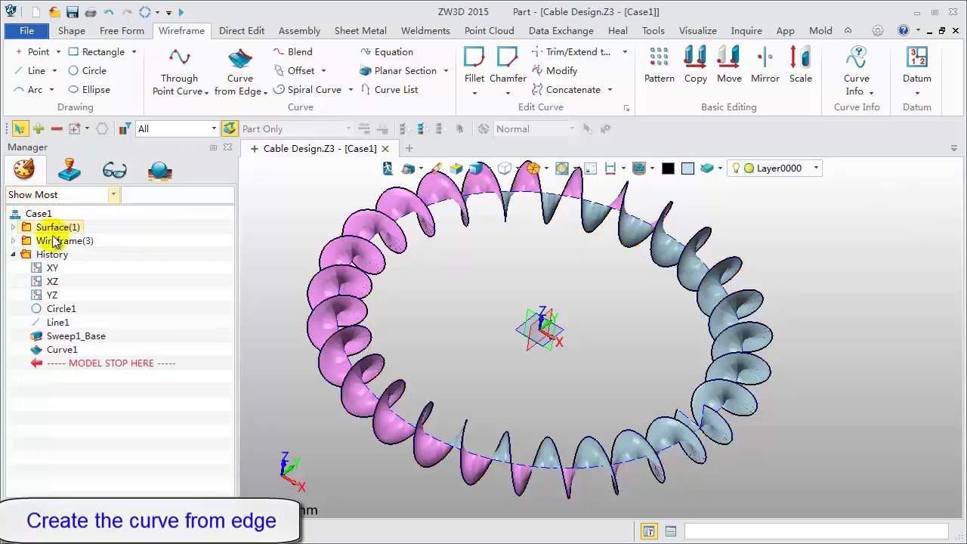
# Step: Hide the twisted sweep surface so only the wireframe curves remain displayed
pyautogui.click(13, 226)
pyautogui.click(78, 247)
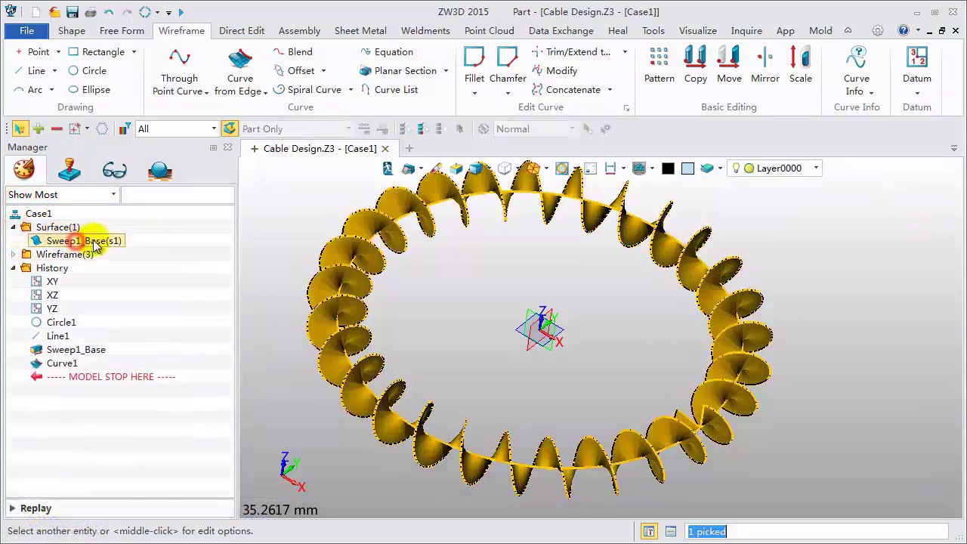
pyautogui.rightClick(123, 240)
pyautogui.click(139, 252)
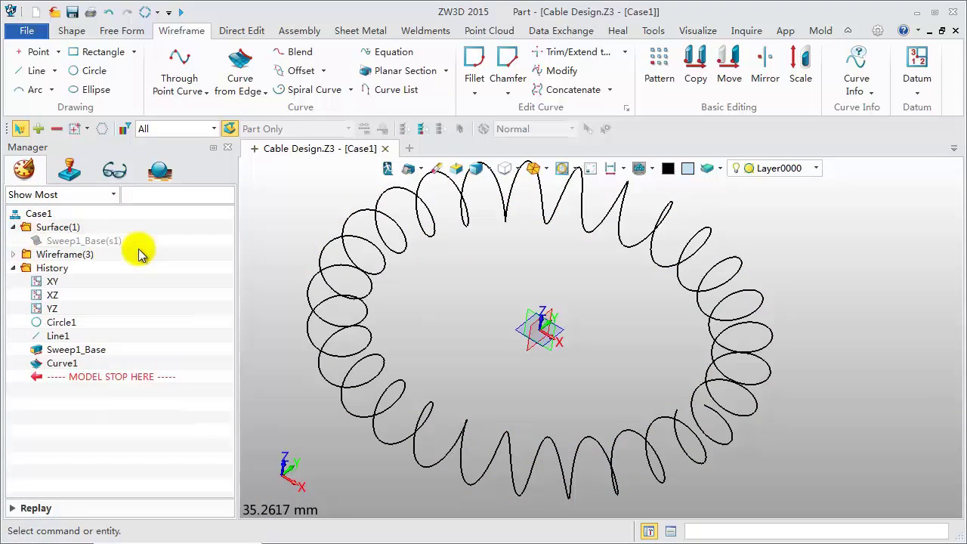
# Step: Bridge the two open ends of the helical curve with a Blend curve, using Tangent continuity at both ends
pyautogui.click(298, 51)
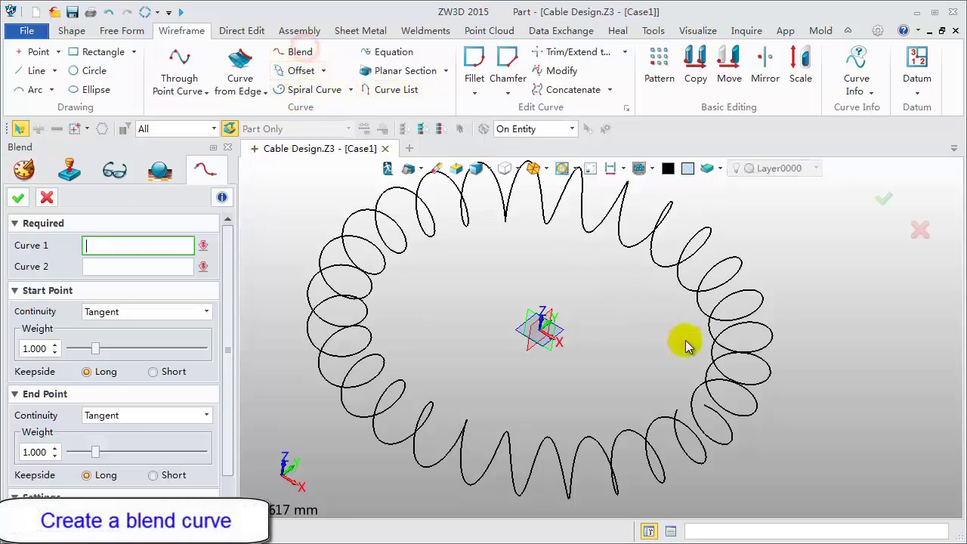
pyautogui.click(716, 402)
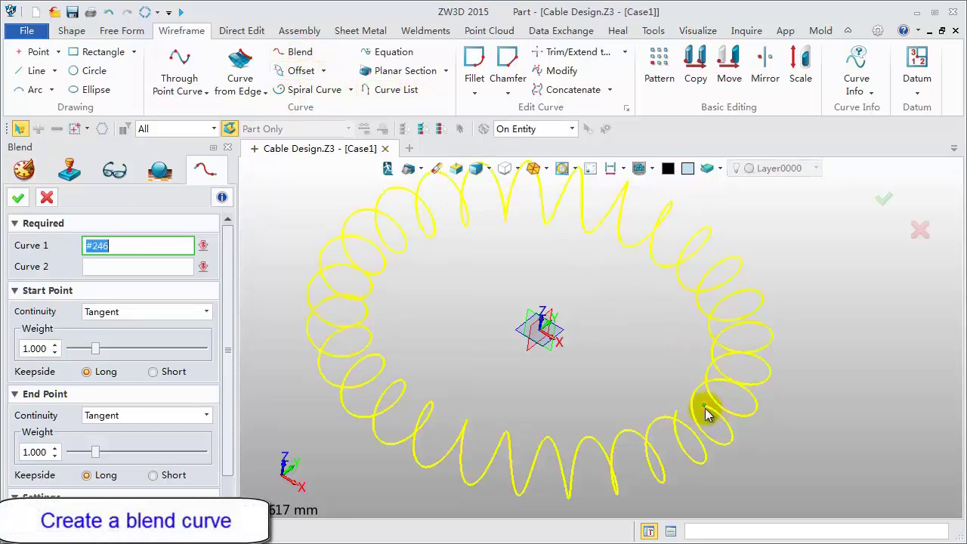
pyautogui.click(693, 410)
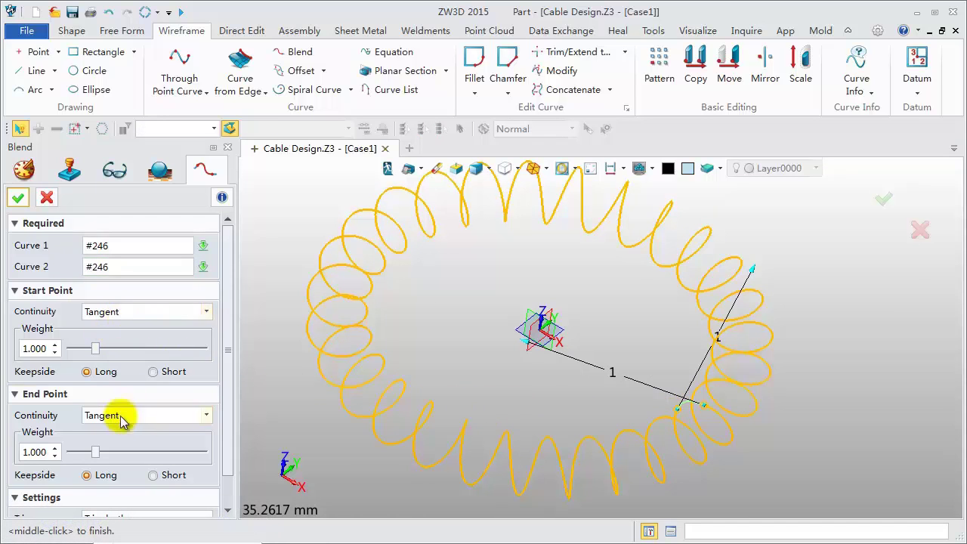
pyautogui.click(19, 198)
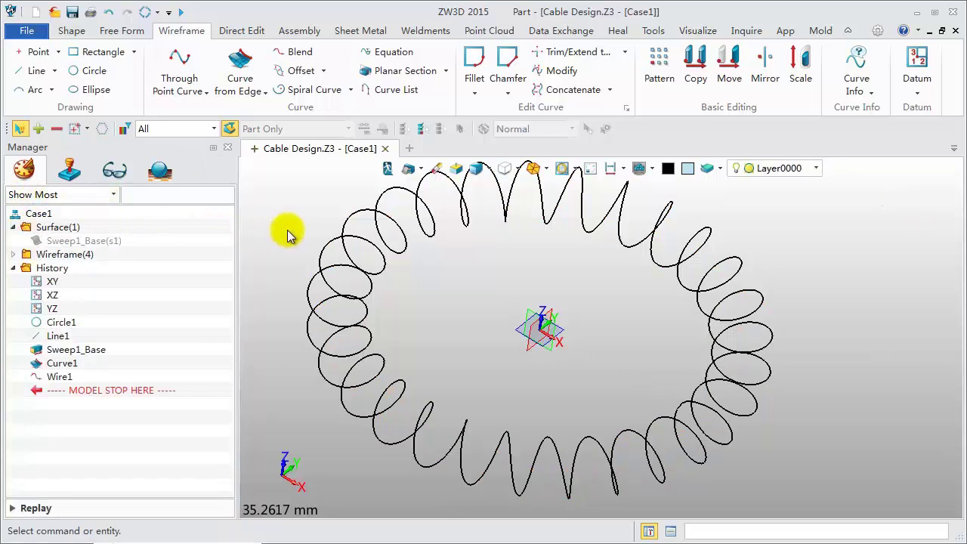
pyautogui.scroll(-2, 305, 227)
pyautogui.moveTo(303, 225); pyautogui.dragTo(364, 249, button='middle')
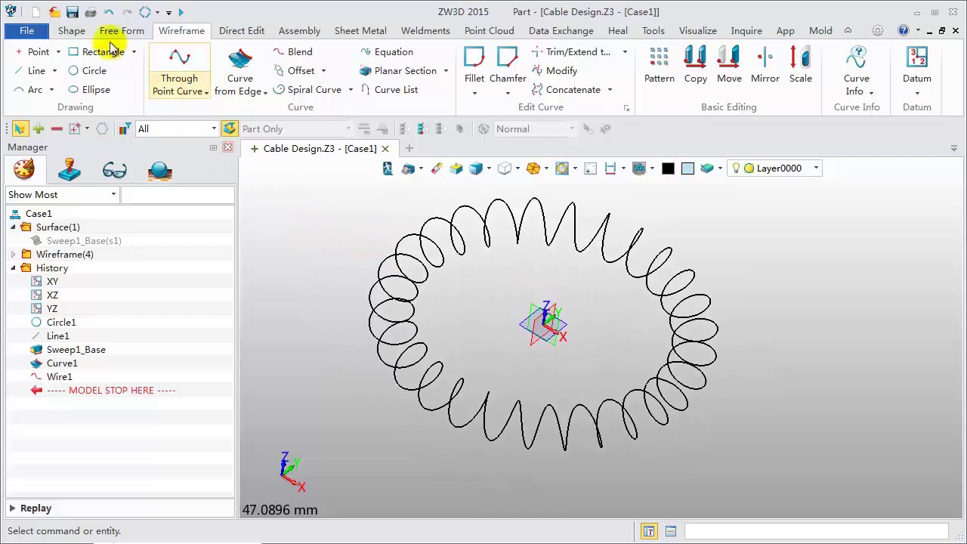
# Step: Set up a Swept Rod along the helical curve and the short blend curve, with a diameter of 1.5 mm
pyautogui.click(72, 30)
pyautogui.click(147, 72)
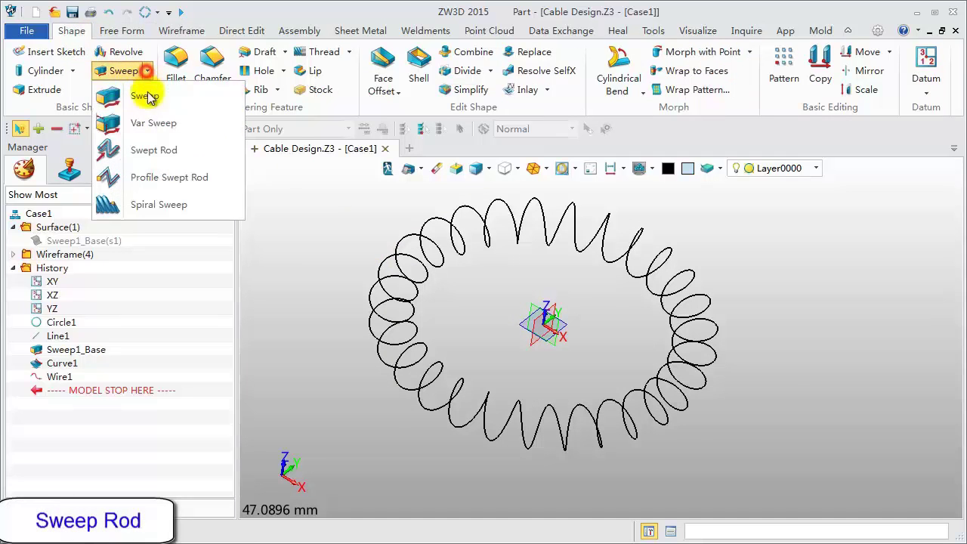
pyautogui.click(161, 151)
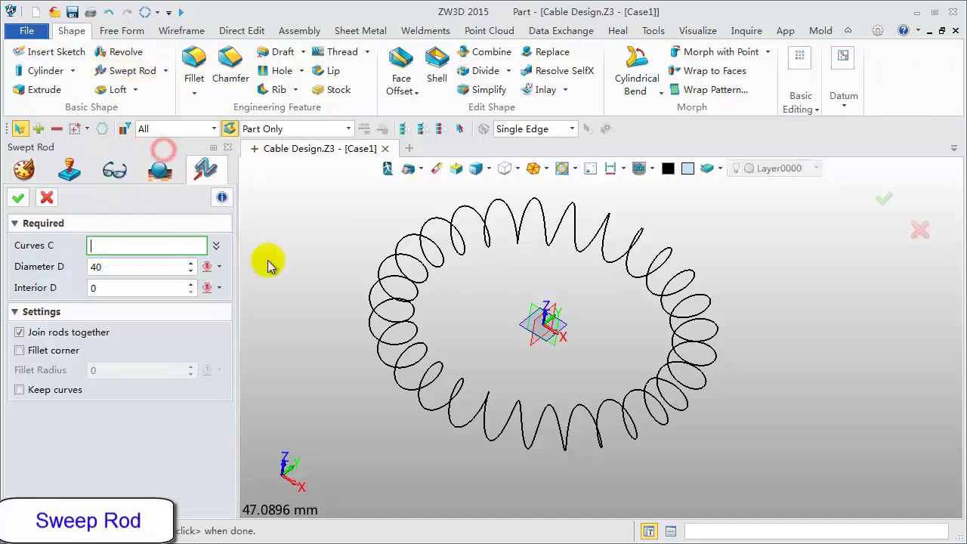
pyautogui.click(420, 261)
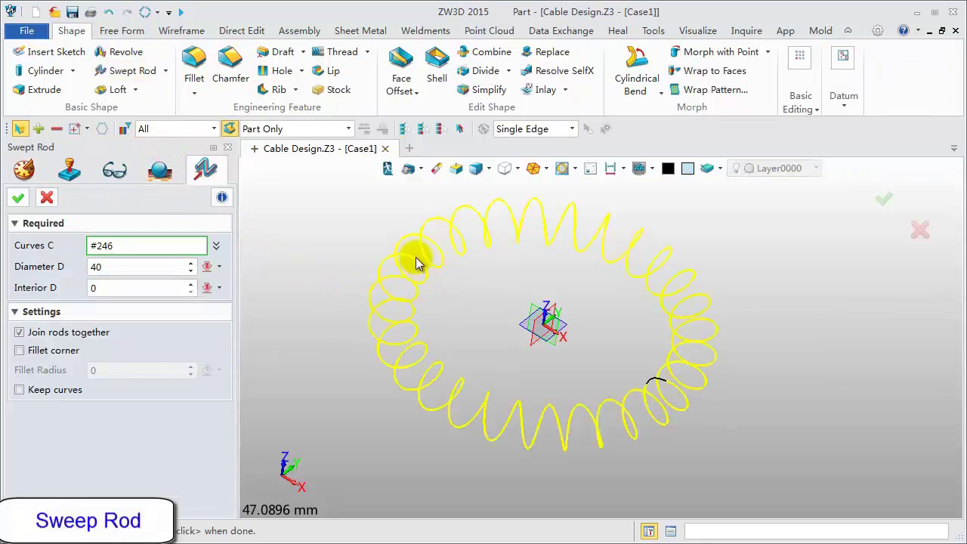
pyautogui.click(129, 266)
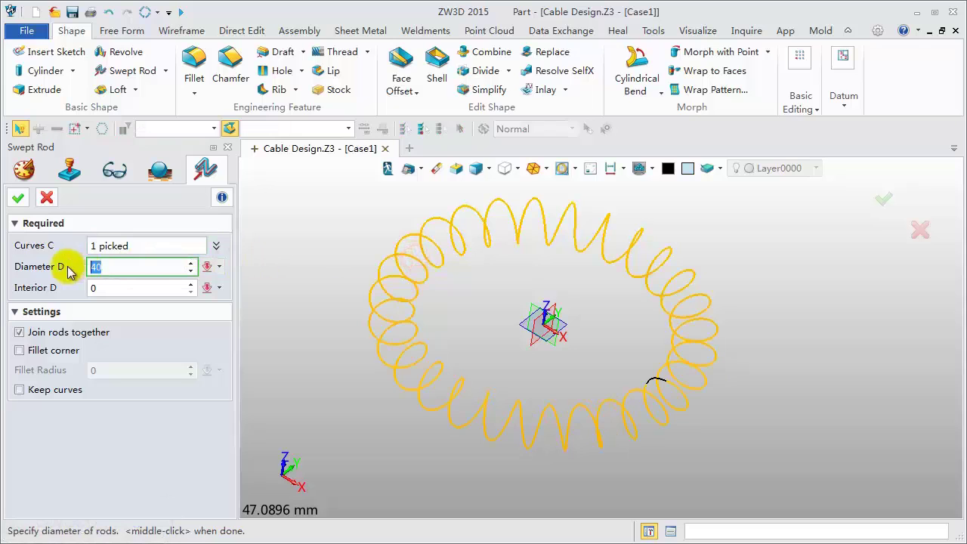
pyautogui.write('1.5')
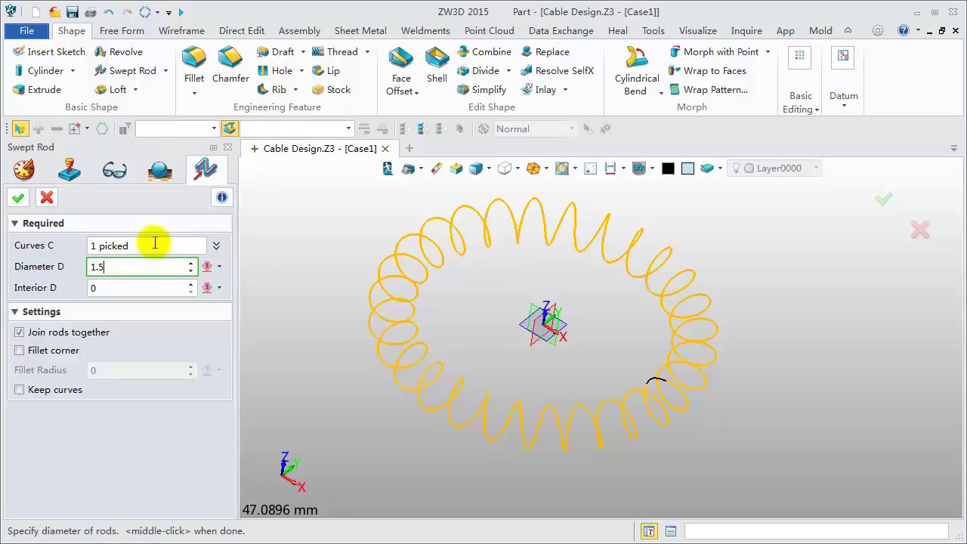
pyautogui.click(151, 245)
pyautogui.click(658, 385)
pyautogui.click(658, 381)
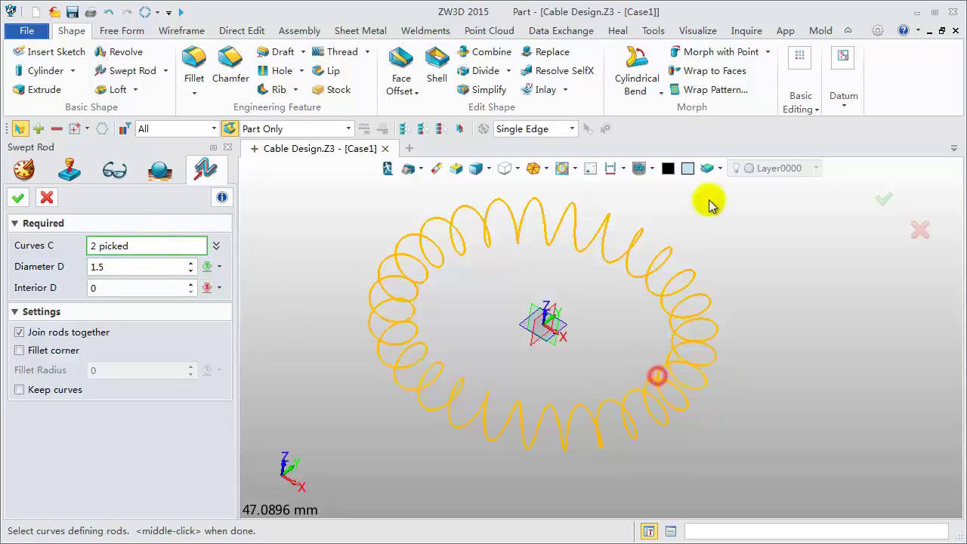
# Step: Choose golden orange as the face colour, create the rod, and expand the model tree's Solid group
pyautogui.click(687, 167)
pyautogui.click(750, 195)
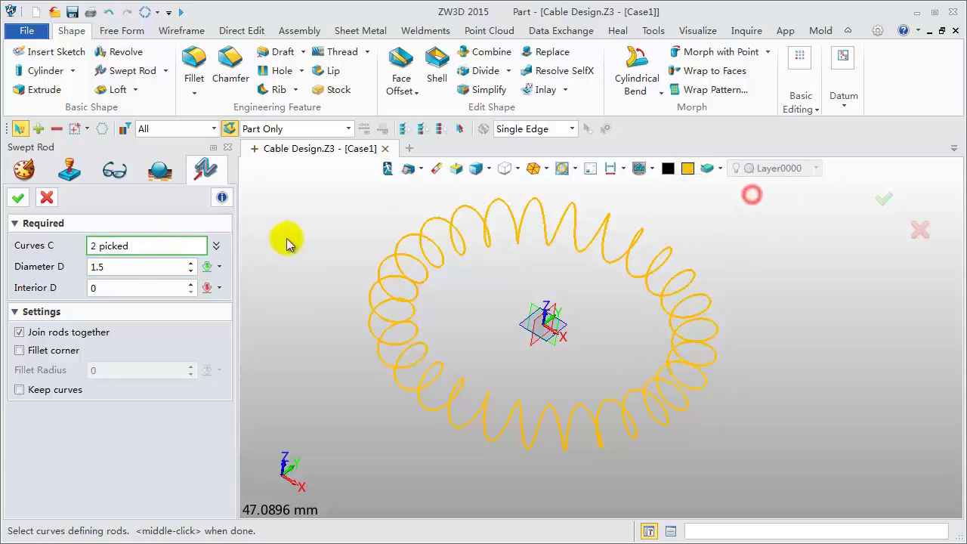
pyautogui.click(18, 197)
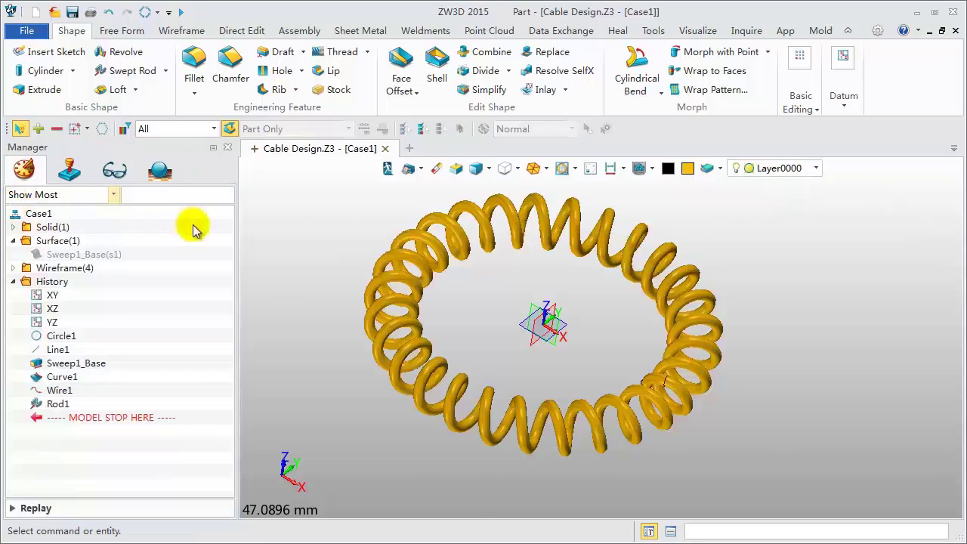
pyautogui.moveTo(302, 231)
pyautogui.mouseDown(button='right')
pyautogui.moveTo(309, 250)
pyautogui.moveTo(309, 232)
pyautogui.mouseUp(button='right')
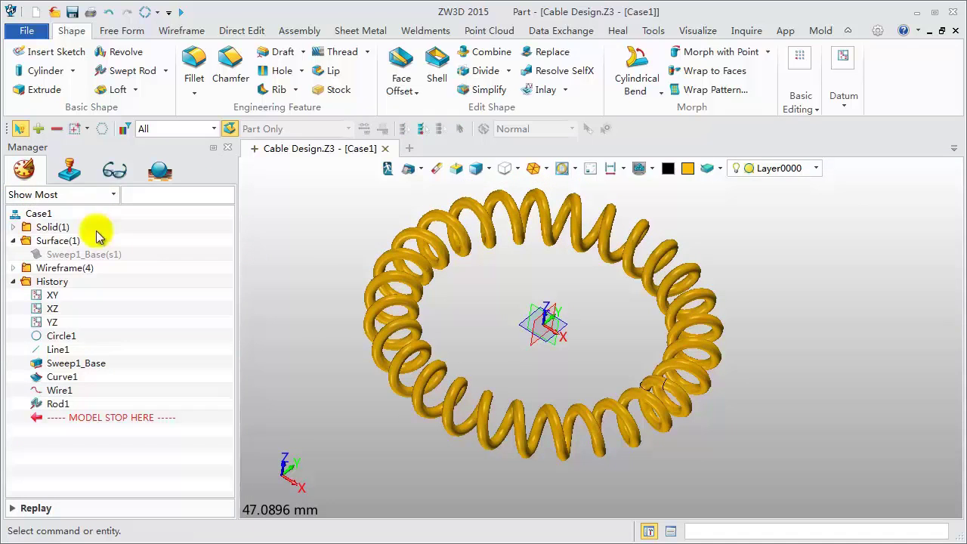
pyautogui.click(13, 226)
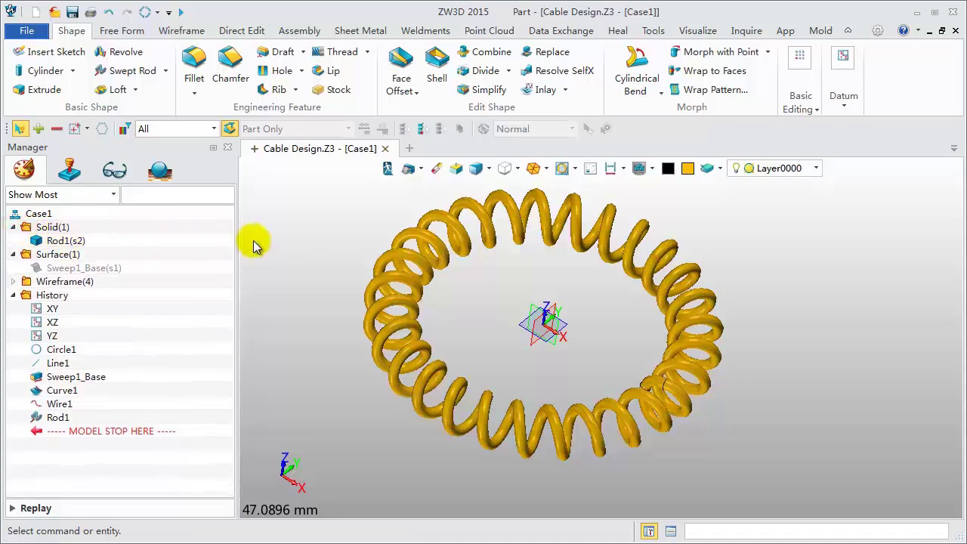
pyautogui.moveTo(253, 240); pyautogui.dragTo(315, 263, button='right')
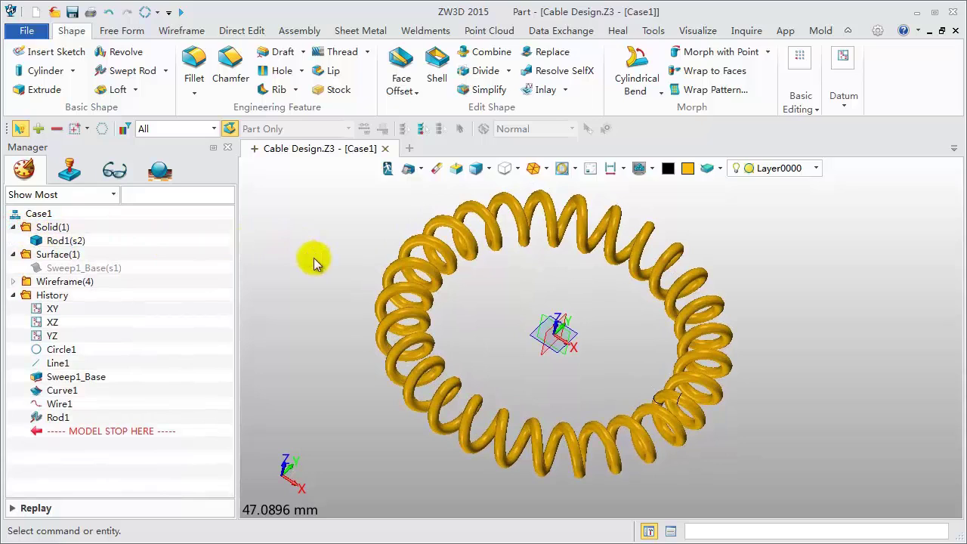
# Step: Add a new part named Case2 and create a cylinder centred at 0,0,0 with radius 30 mm and length 8 mm
pyautogui.click(254, 156)
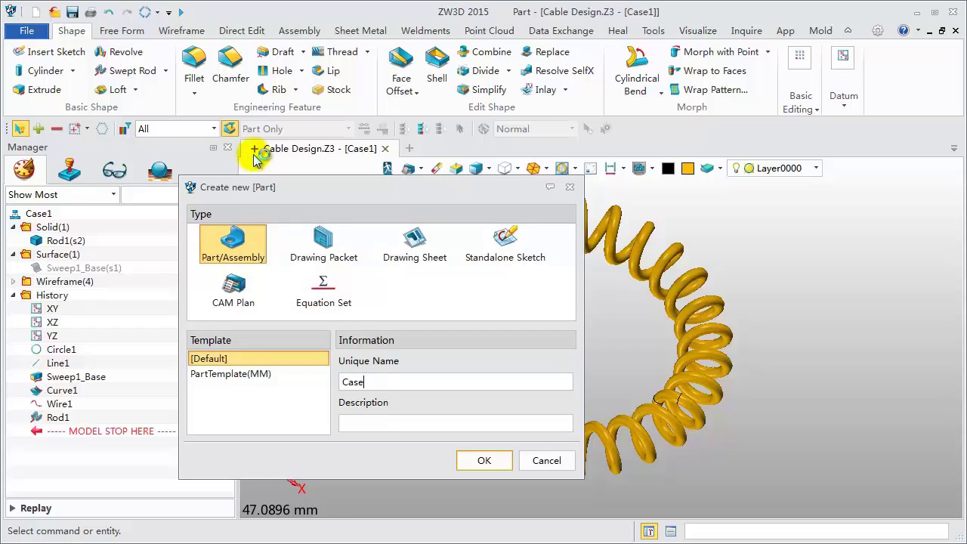
pyautogui.press('Return')
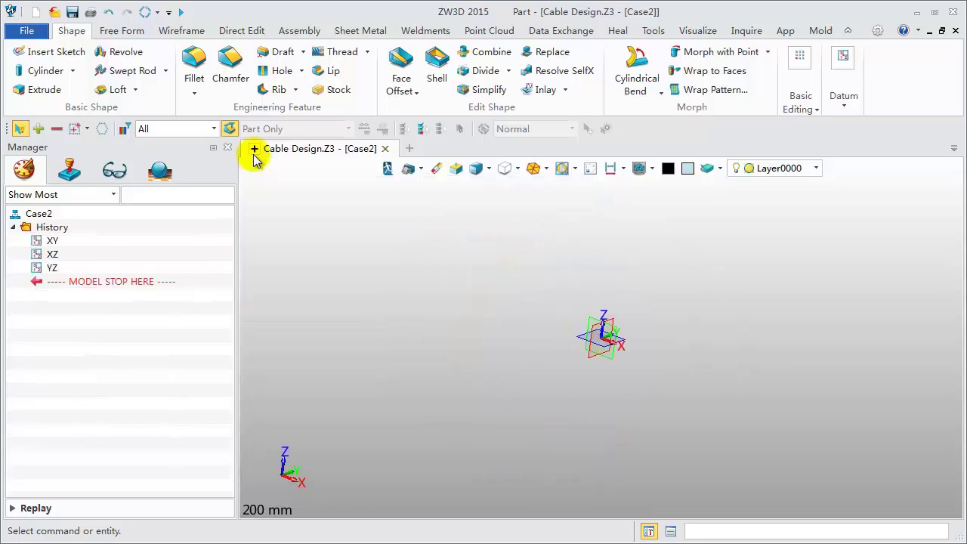
pyautogui.click(37, 71)
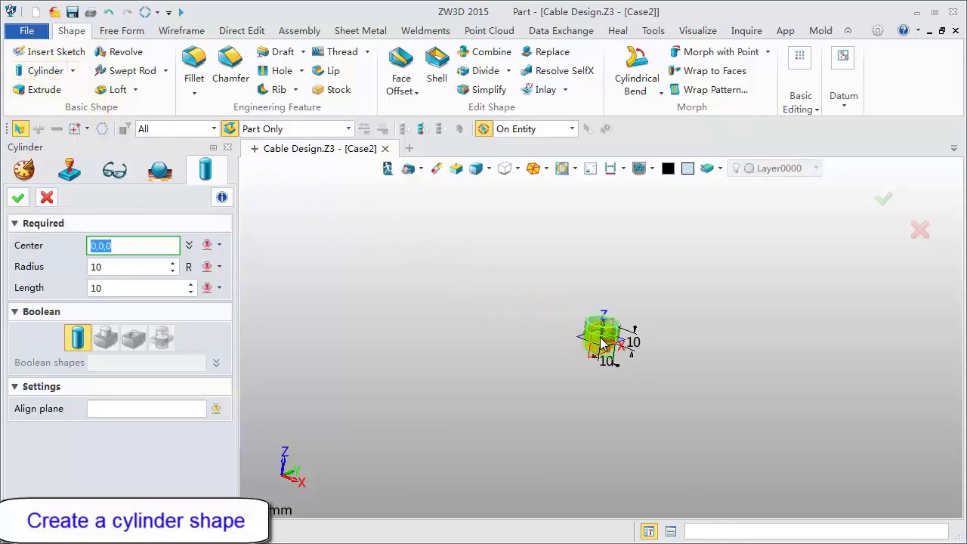
pyautogui.click(604, 344)
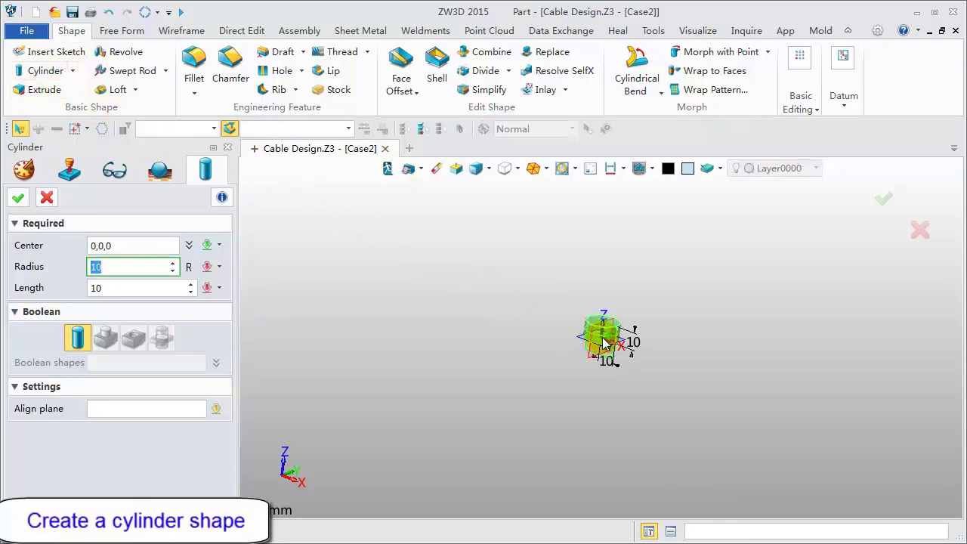
pyautogui.write('30')
pyautogui.press('Return')
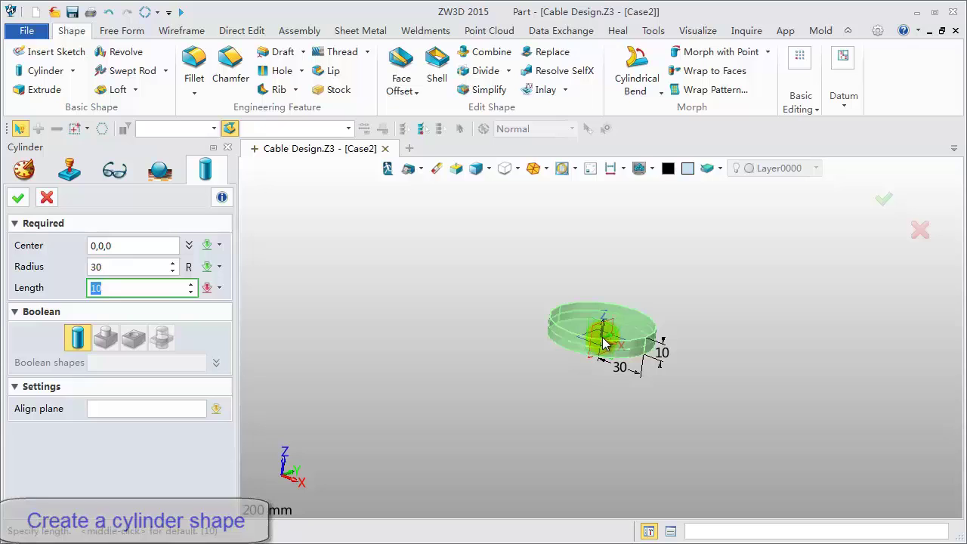
pyautogui.write('8')
pyautogui.press('Return')
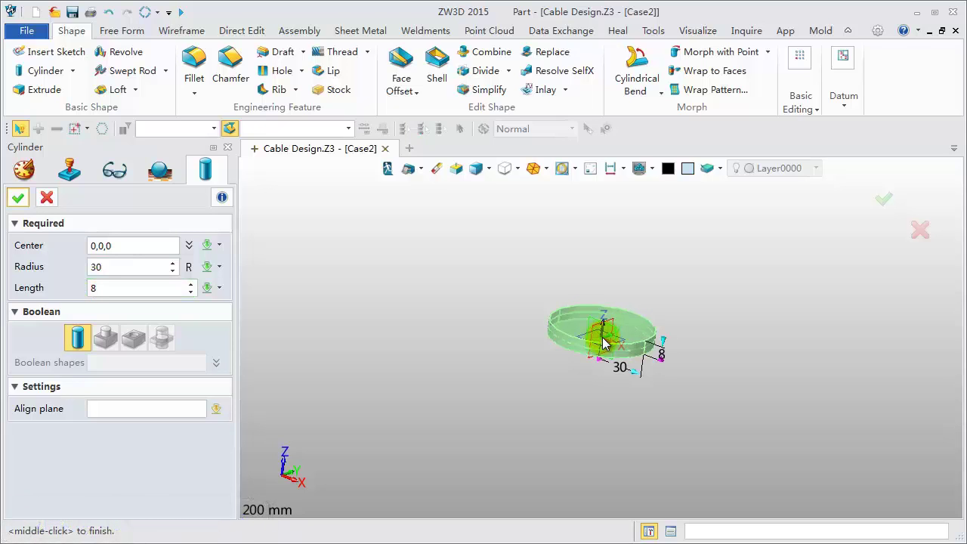
pyautogui.middleClick(604, 344)
# Step: Start a Shell on the cylinder with a thickness of -6 mm
pyautogui.scroll(3, 680, 341)
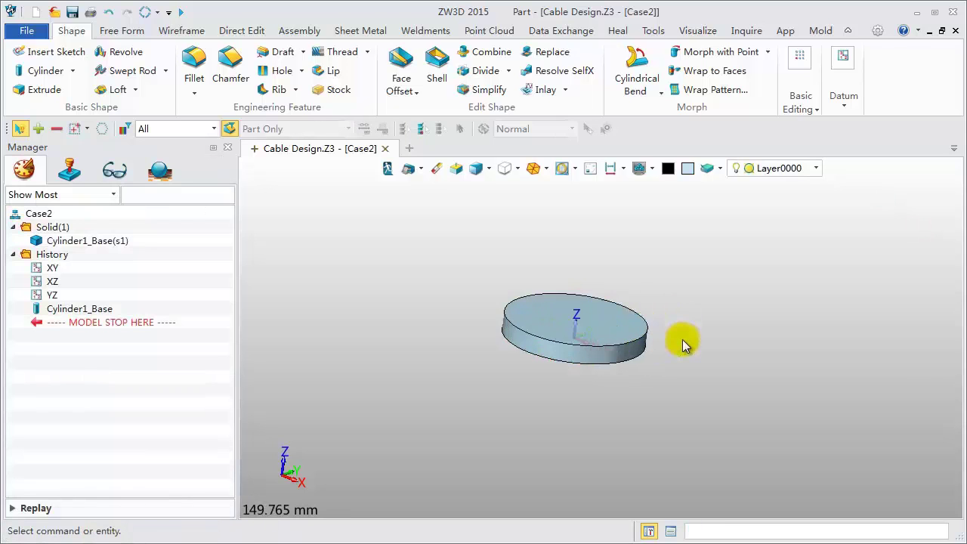
pyautogui.scroll(2, 589, 363)
pyautogui.moveTo(466, 378); pyautogui.dragTo(366, 284, button='right')
pyautogui.click(438, 70)
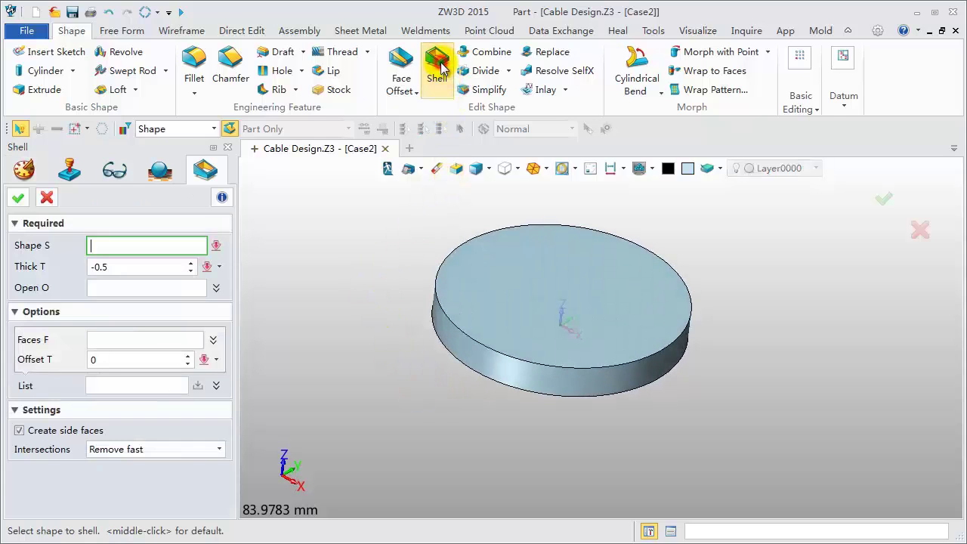
pyautogui.click(444, 318)
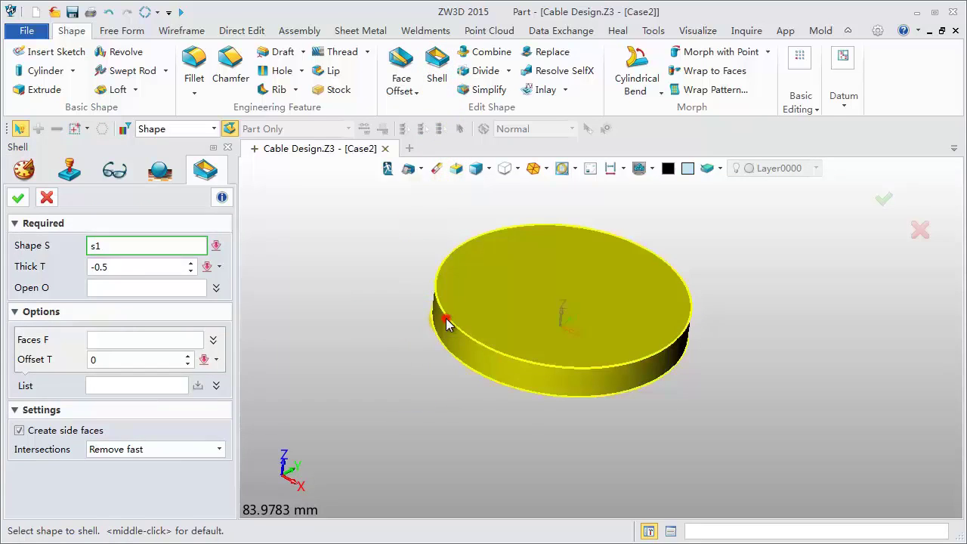
pyautogui.write('-')
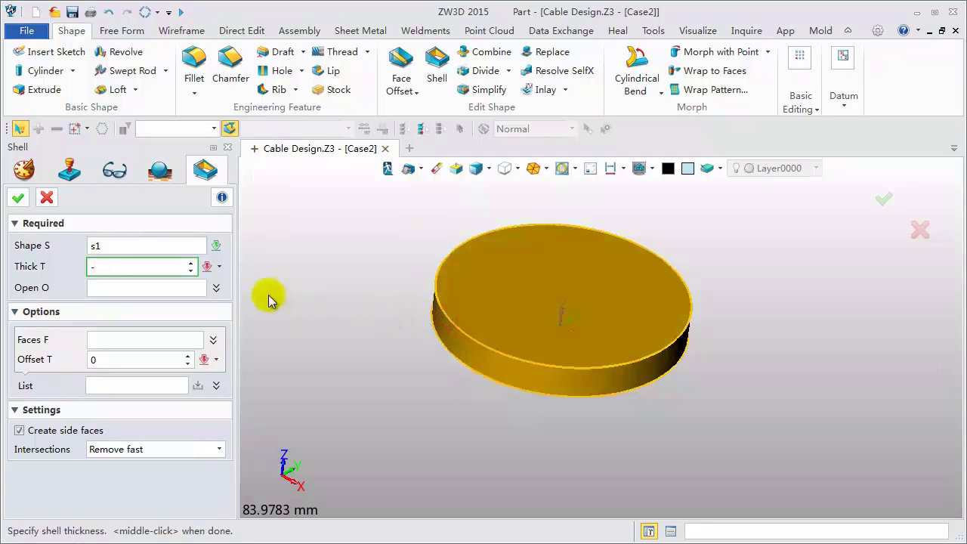
pyautogui.write('6')
pyautogui.press('Return')
# Step: Set the cylinder's top and bottom faces as shell openings and create the open ring
pyautogui.click(526, 313)
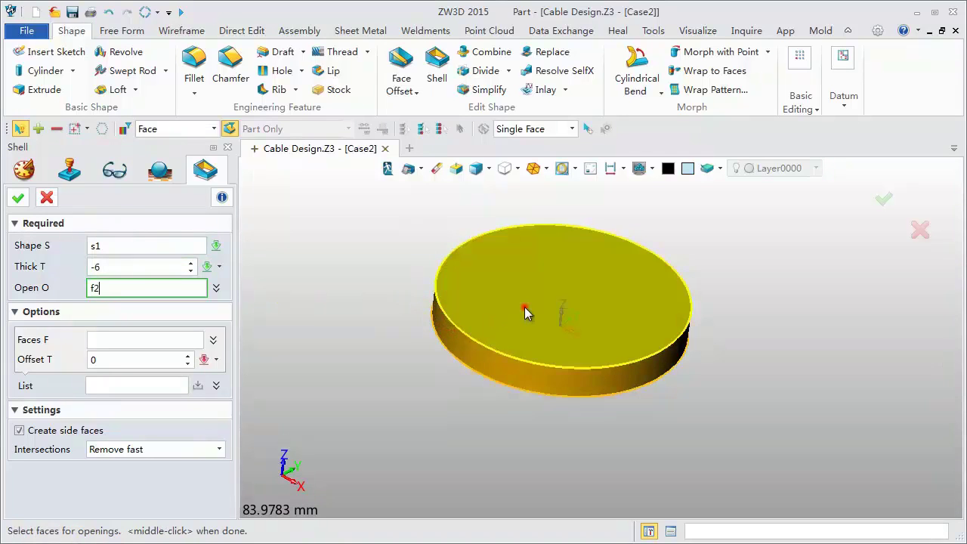
pyautogui.moveTo(527, 313); pyautogui.dragTo(527, 340, button='middle')
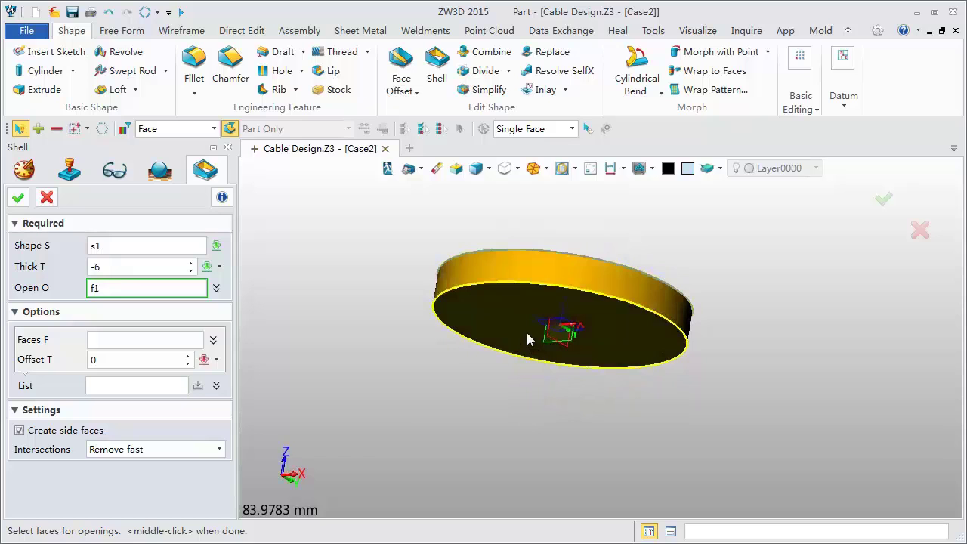
pyautogui.click(527, 339)
pyautogui.moveTo(421, 328); pyautogui.dragTo(385, 383, button='middle')
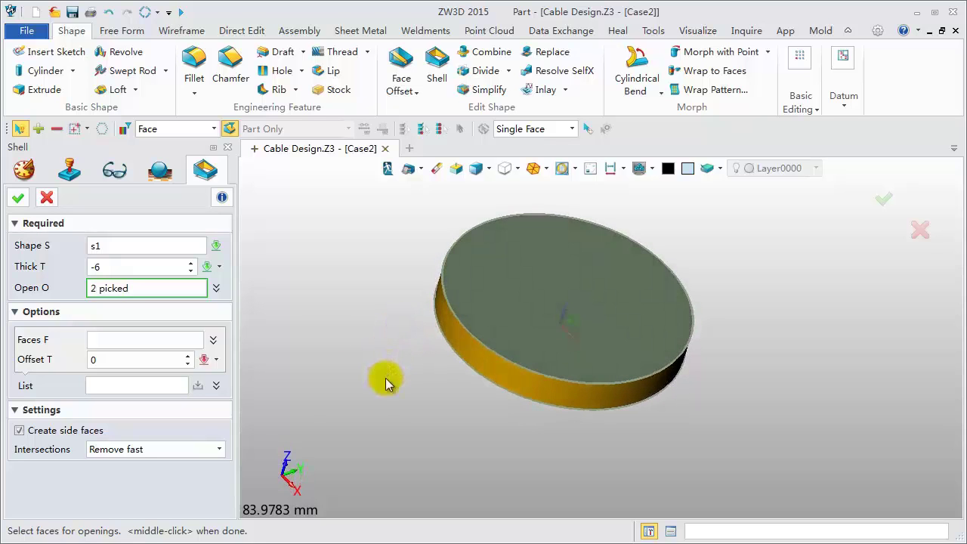
pyautogui.click(18, 197)
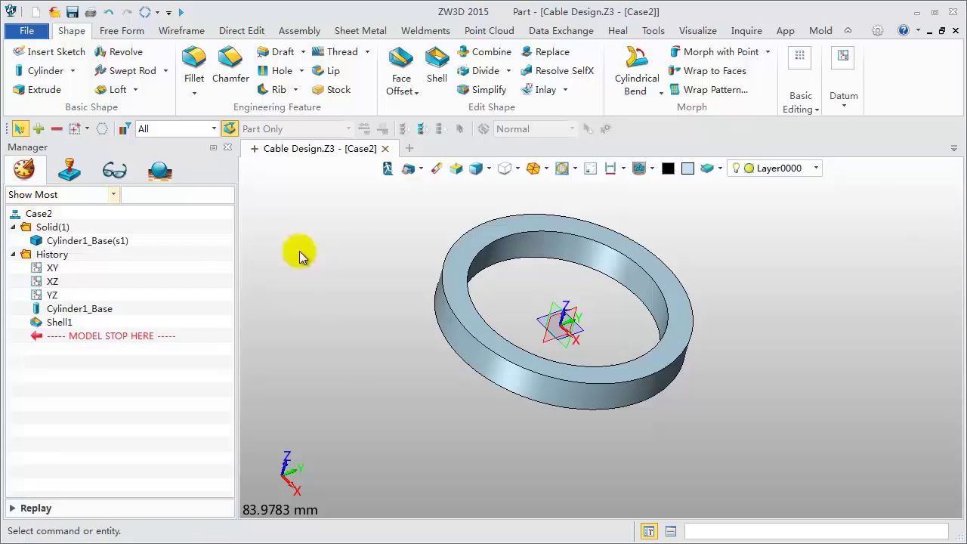
# Step: Create section curves with InterX Curve where the ring solid meets the XZ plane, trimmed to the face boundaries
pyautogui.moveTo(356, 259); pyautogui.dragTo(370, 286, button='middle')
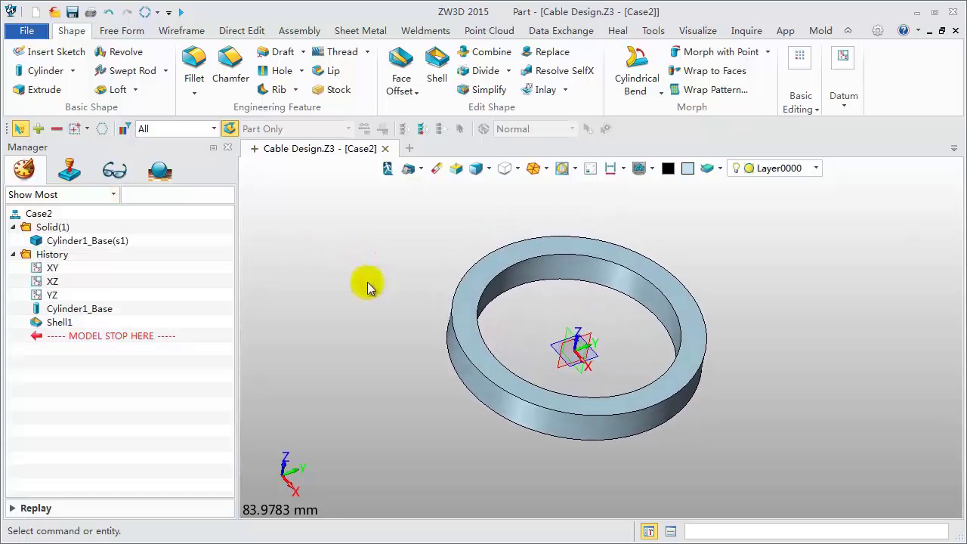
pyautogui.click(185, 30)
pyautogui.click(262, 92)
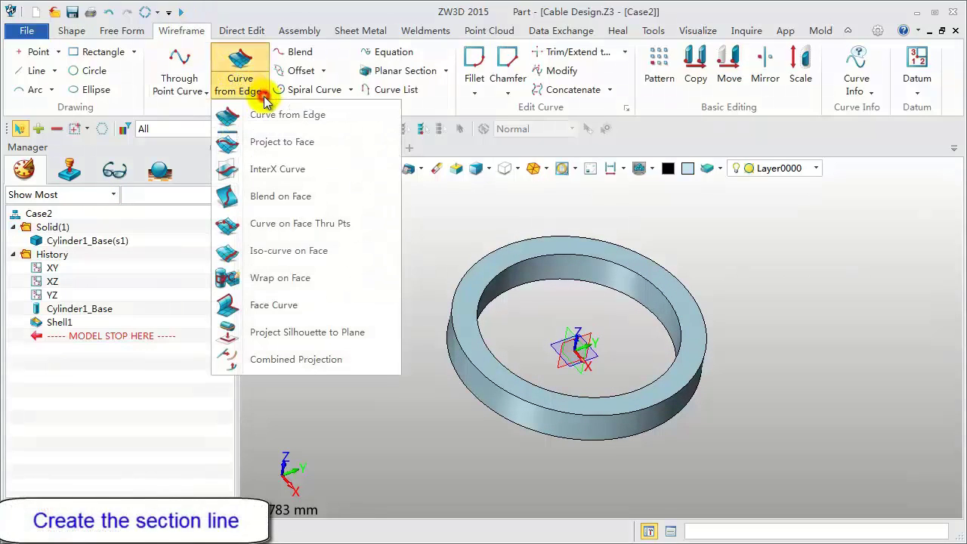
pyautogui.click(266, 173)
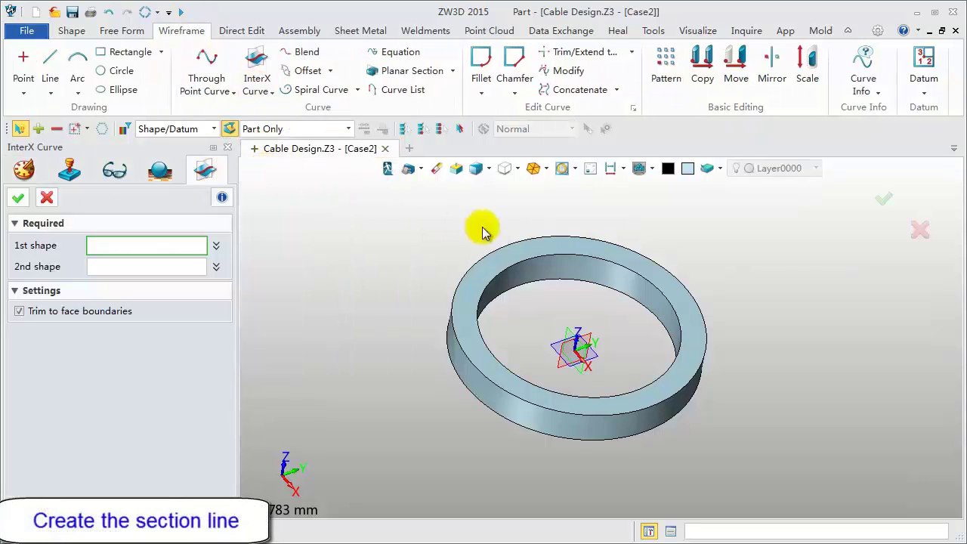
pyautogui.click(505, 253)
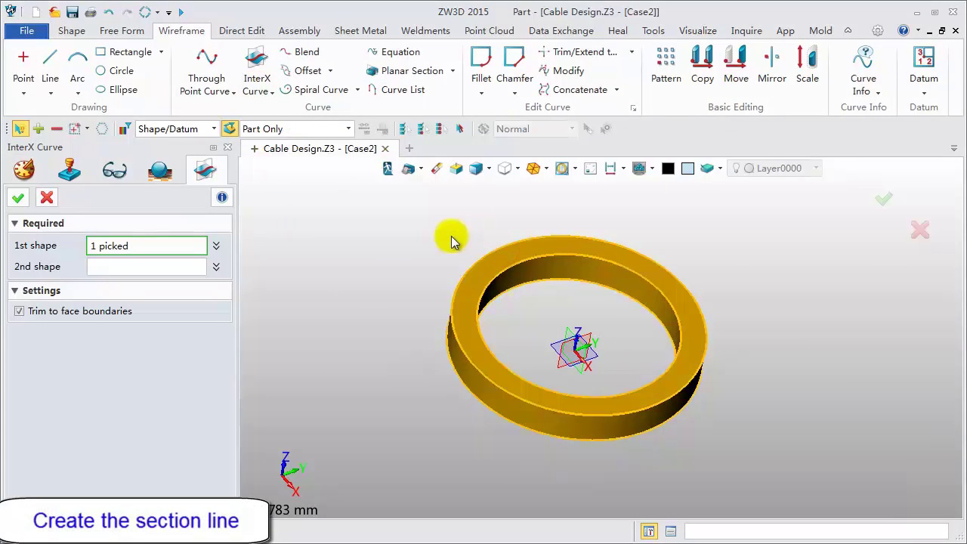
pyautogui.click(588, 357)
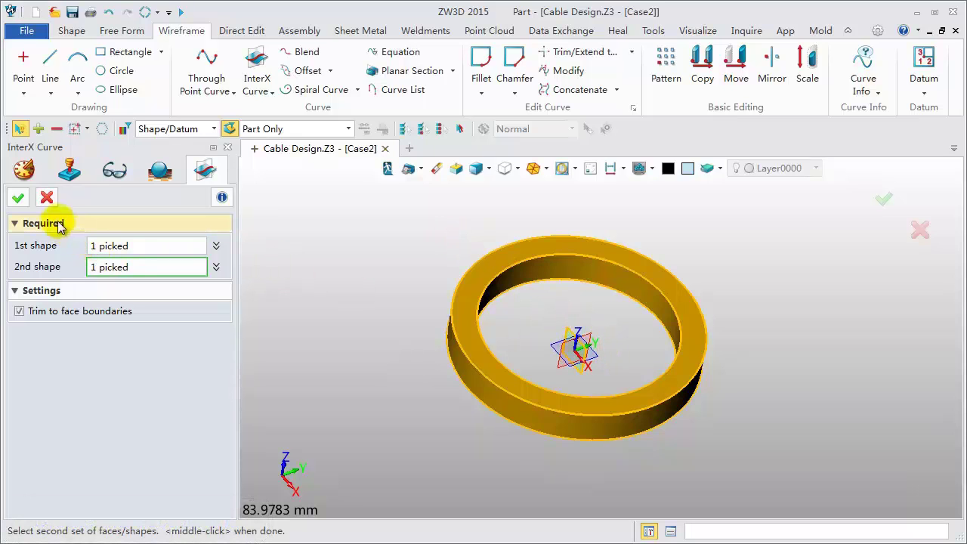
pyautogui.click(19, 198)
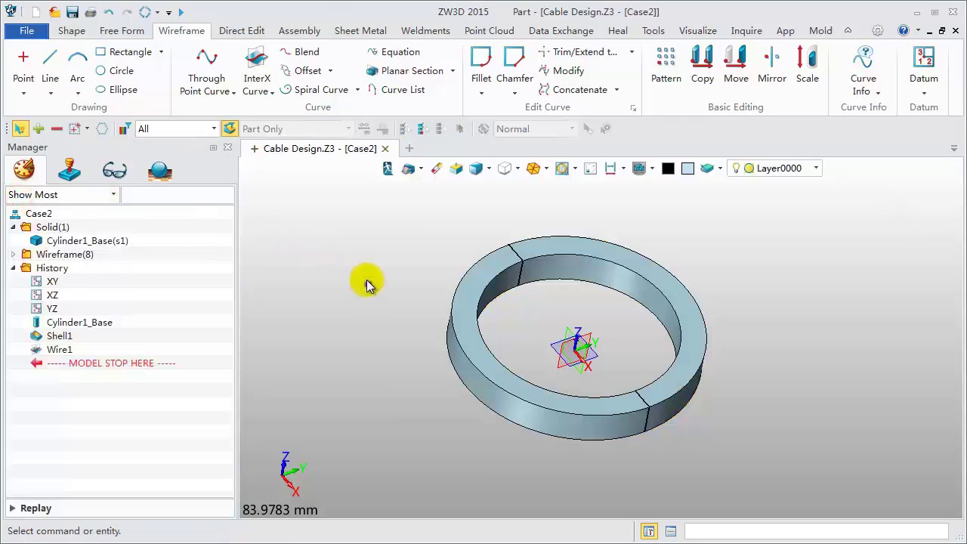
# Step: Fillet the ring's four circular edges, inner and outer on both faces, with a radius of 1 mm
pyautogui.moveTo(367, 280)
pyautogui.mouseDown(button='middle')
pyautogui.moveTo(358, 252)
pyautogui.moveTo(374, 279)
pyautogui.mouseUp(button='middle')
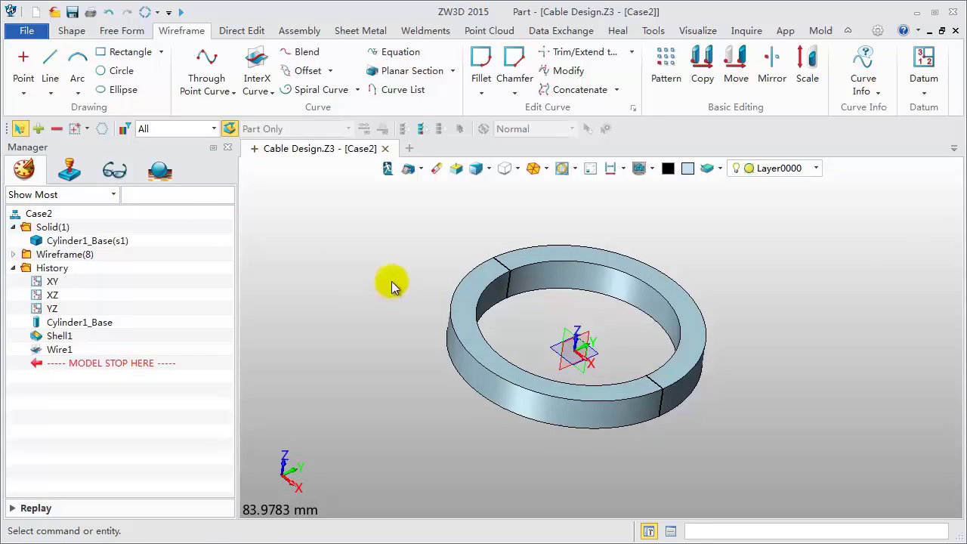
pyautogui.click(71, 32)
pyautogui.click(192, 59)
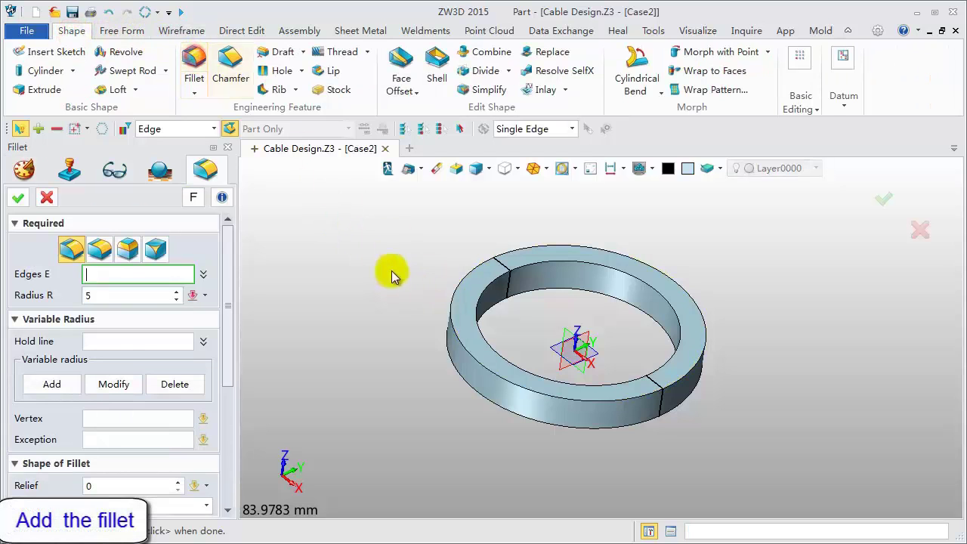
pyautogui.click(455, 312)
pyautogui.middleClick(451, 309)
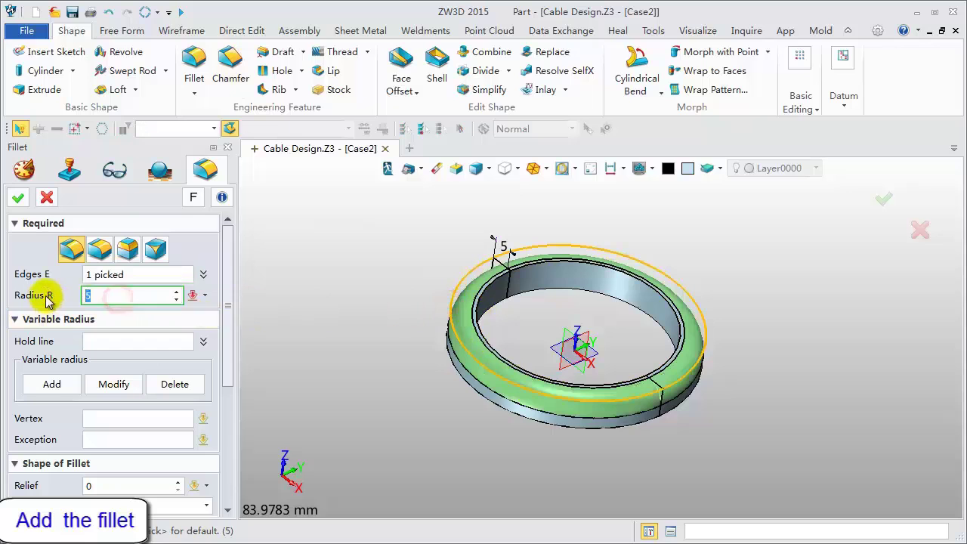
pyautogui.write('1')
pyautogui.click(127, 275)
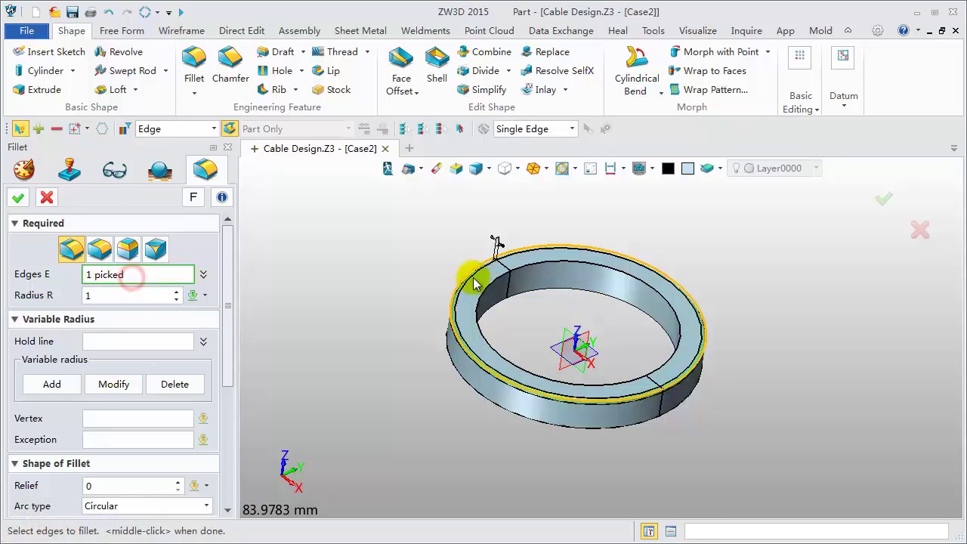
pyautogui.click(522, 301)
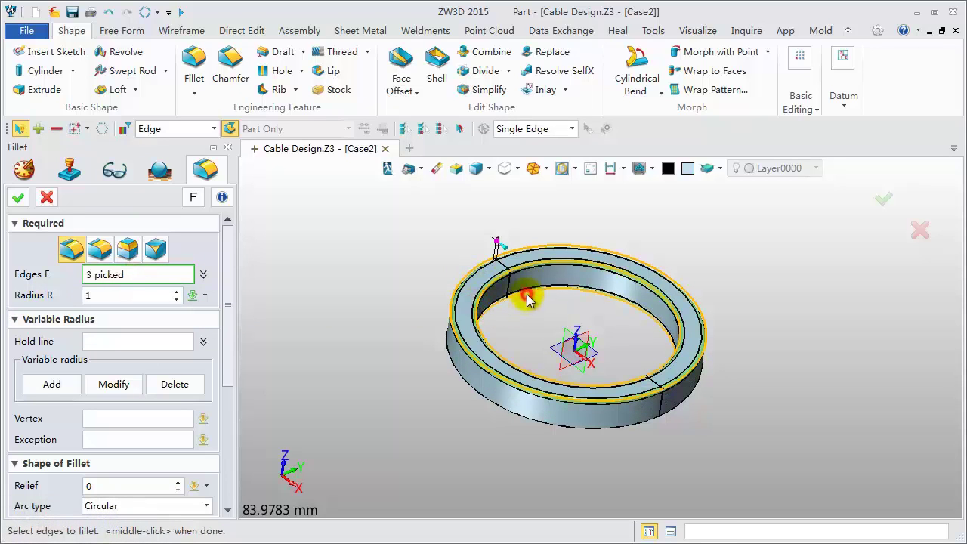
pyautogui.click(478, 391)
pyautogui.click(485, 397)
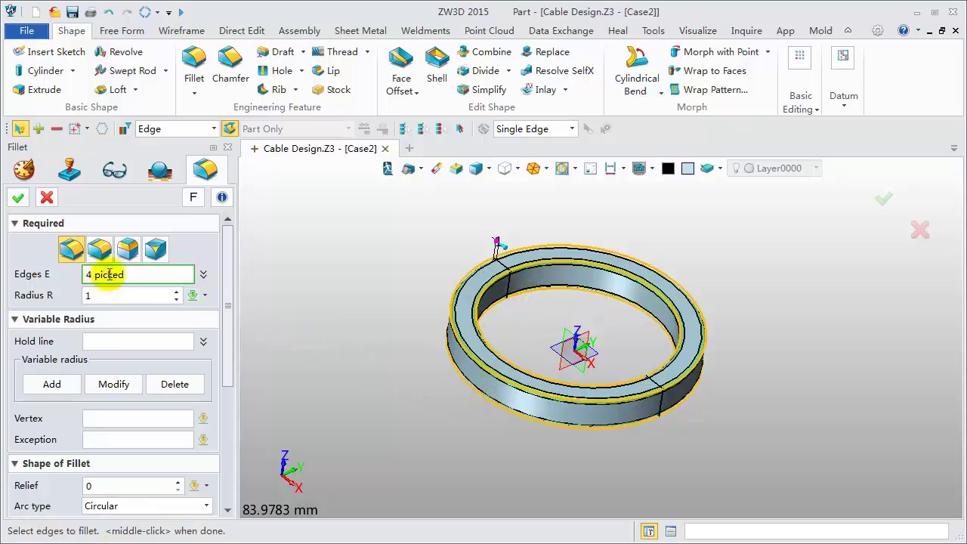
pyautogui.click(18, 197)
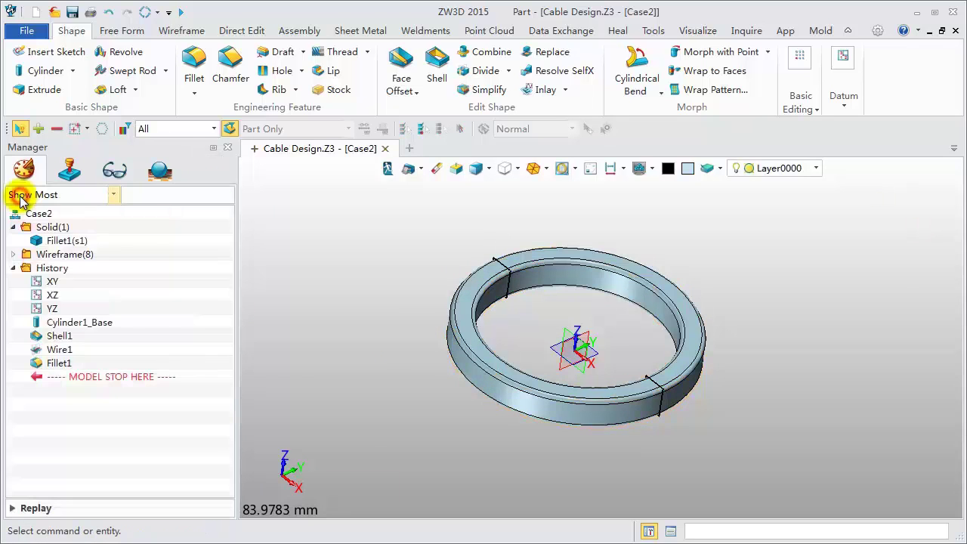
# Step: Hide the filleted ring solid so only the section curves and datum planes are displayed
pyautogui.click(62, 241)
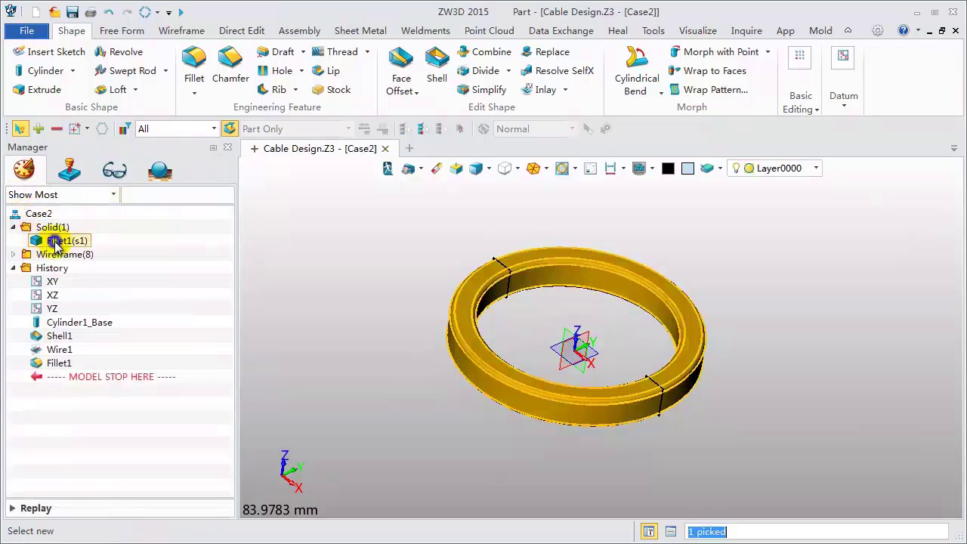
pyautogui.rightClick(56, 242)
pyautogui.click(95, 252)
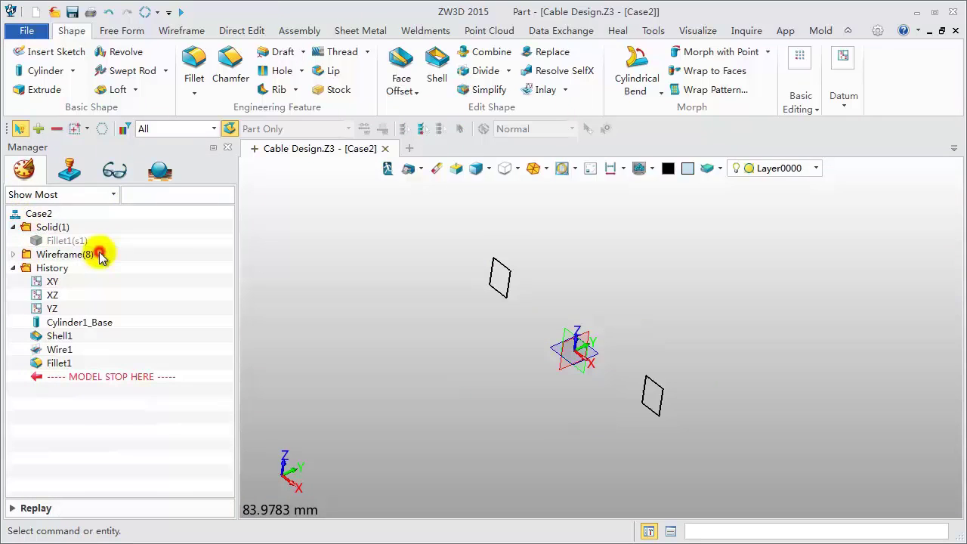
# Step: Offset the four curves of the section profile on the +X side outward on the XZ plane, with a distance of -1 mm
pyautogui.scroll(4, 692, 421)
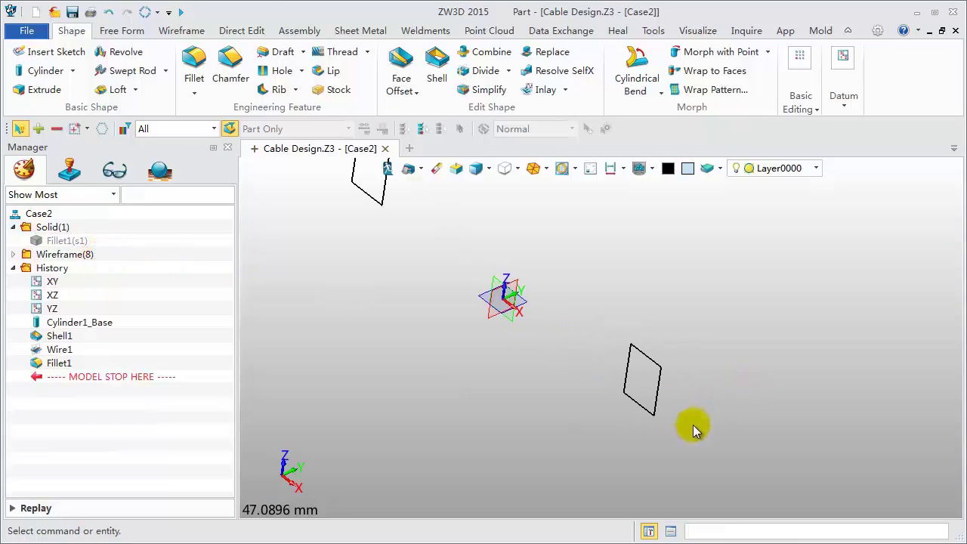
pyautogui.click(185, 30)
pyautogui.click(283, 71)
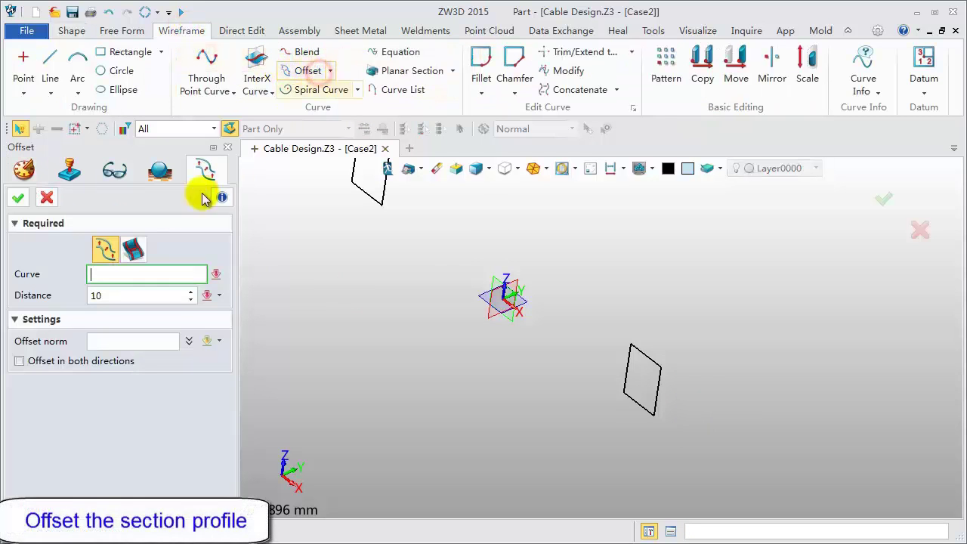
pyautogui.click(139, 249)
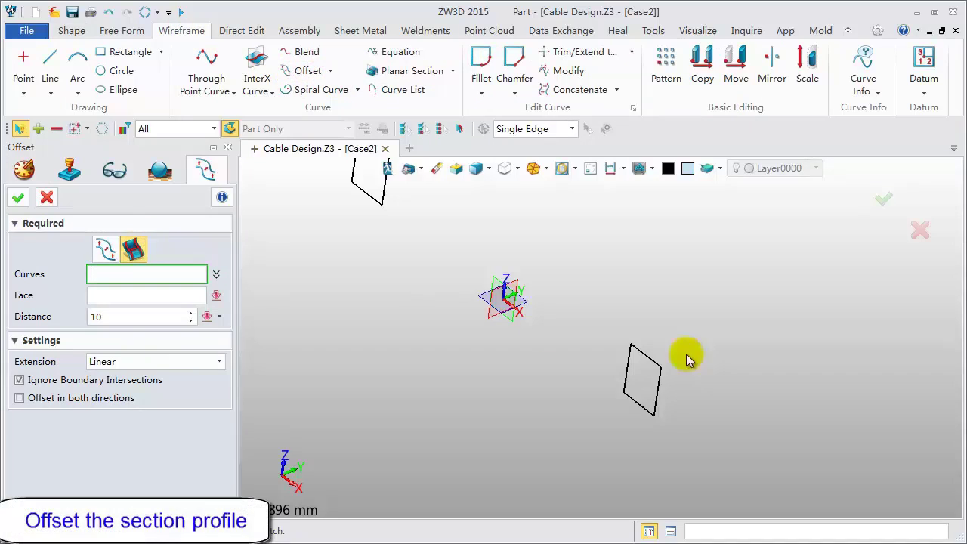
pyautogui.moveTo(607, 326); pyautogui.dragTo(674, 432)
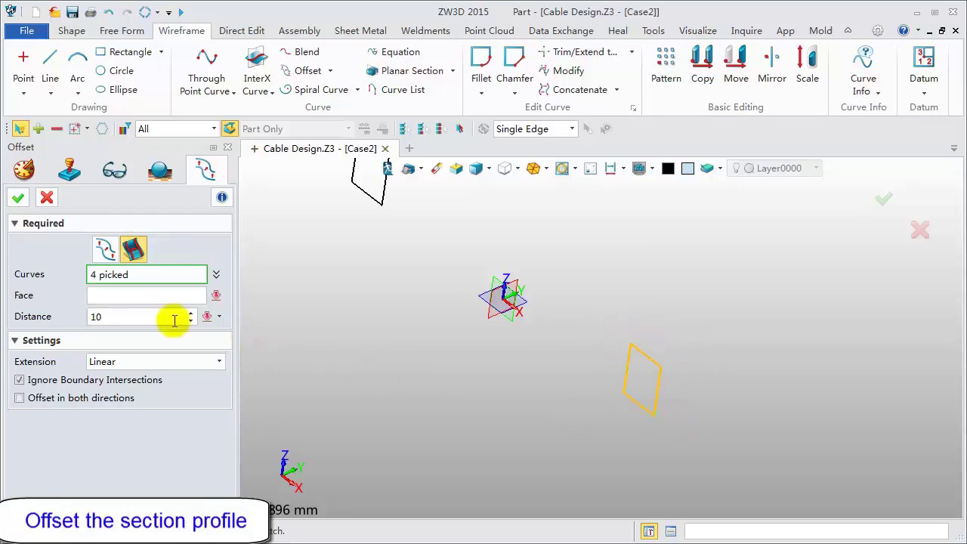
pyautogui.click(143, 295)
pyautogui.click(506, 311)
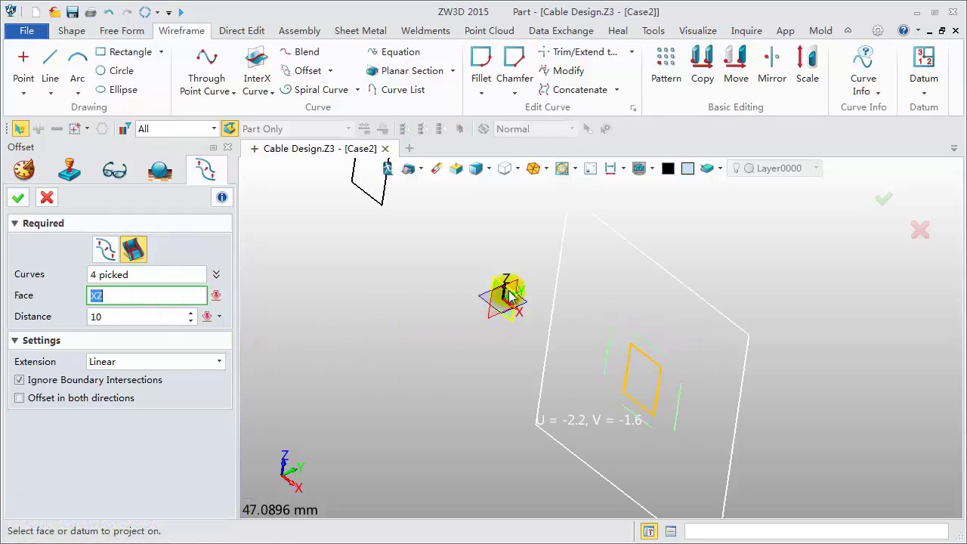
pyautogui.click(506, 288)
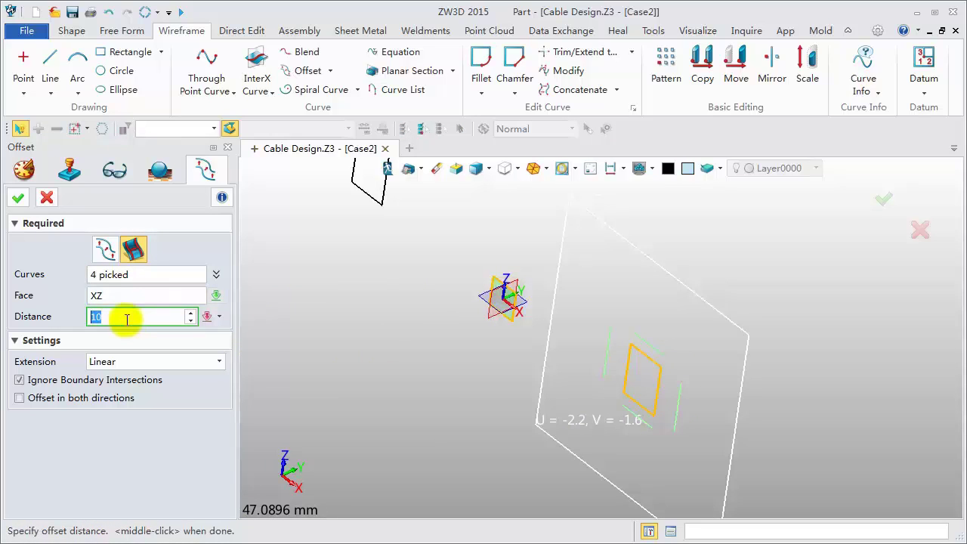
pyautogui.write('1')
pyautogui.press('Return')
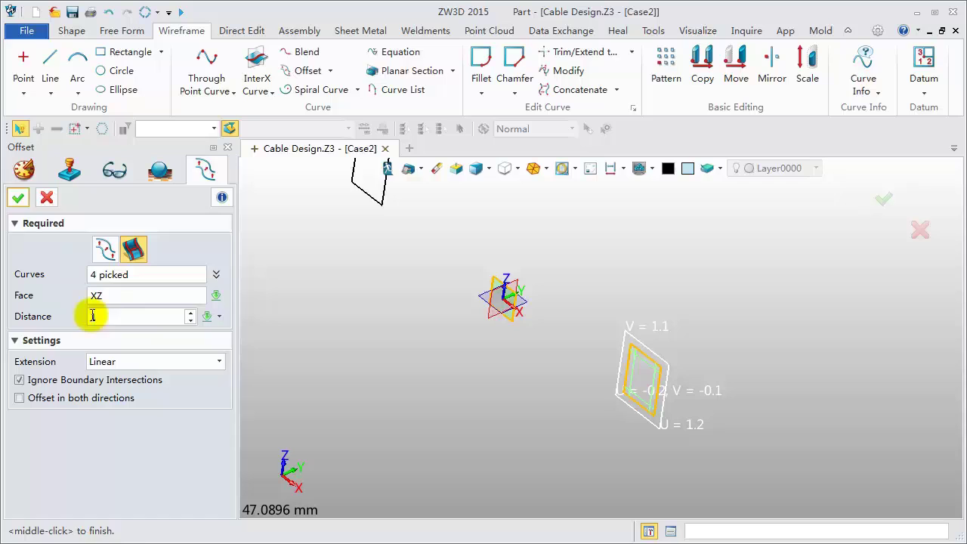
pyautogui.click(92, 316)
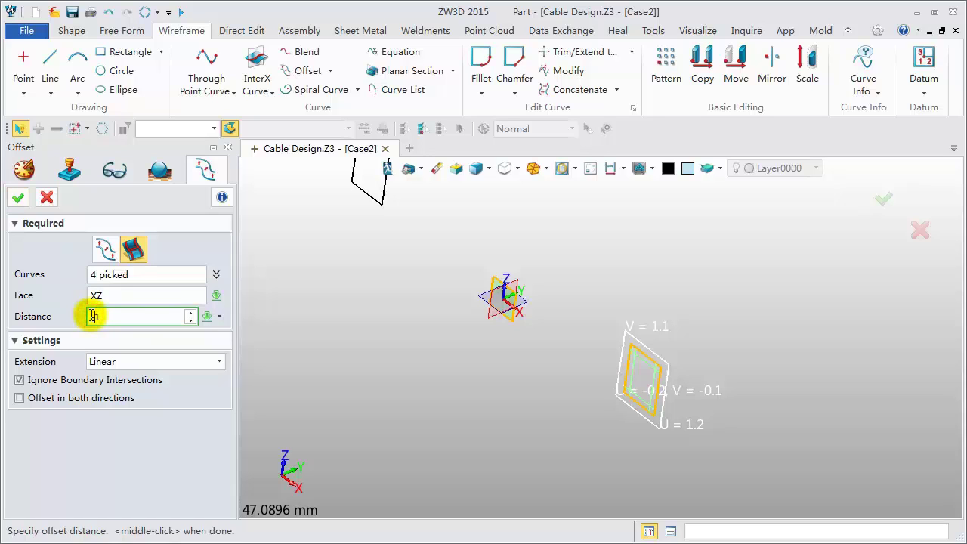
pyautogui.press('Return')
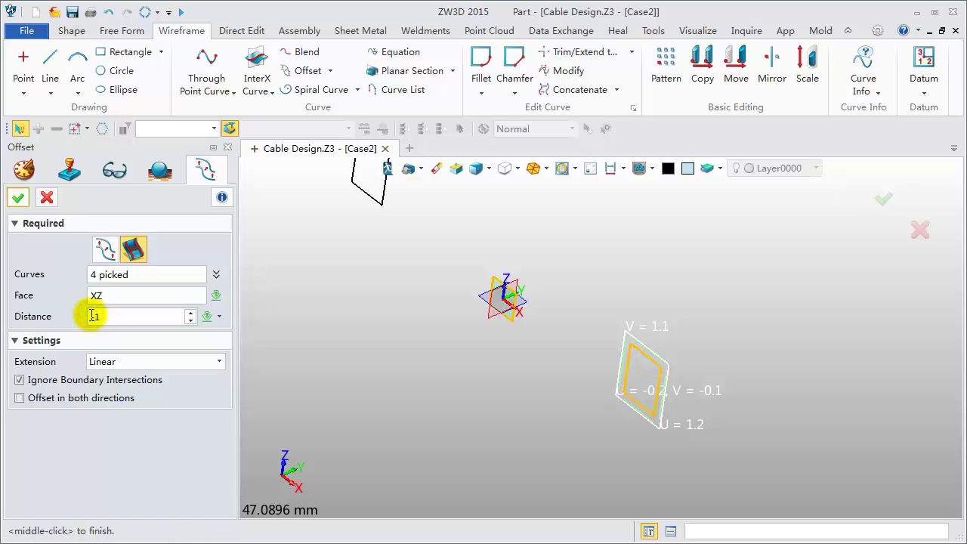
pyautogui.click(18, 197)
# Step: Hide the original section curves inside the offset curves
pyautogui.scroll(3, 675, 436)
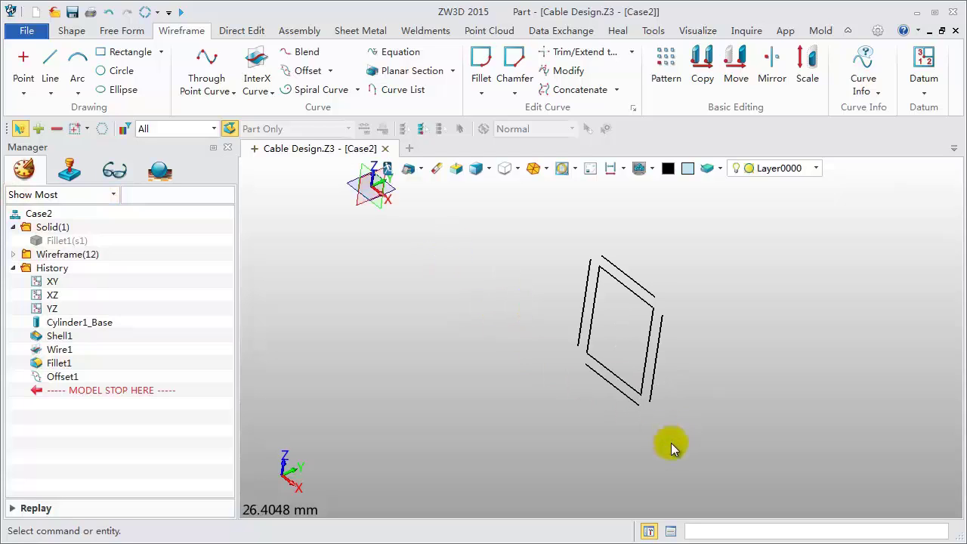
pyautogui.click(645, 312)
pyautogui.rightClick(646, 312)
pyautogui.click(675, 316)
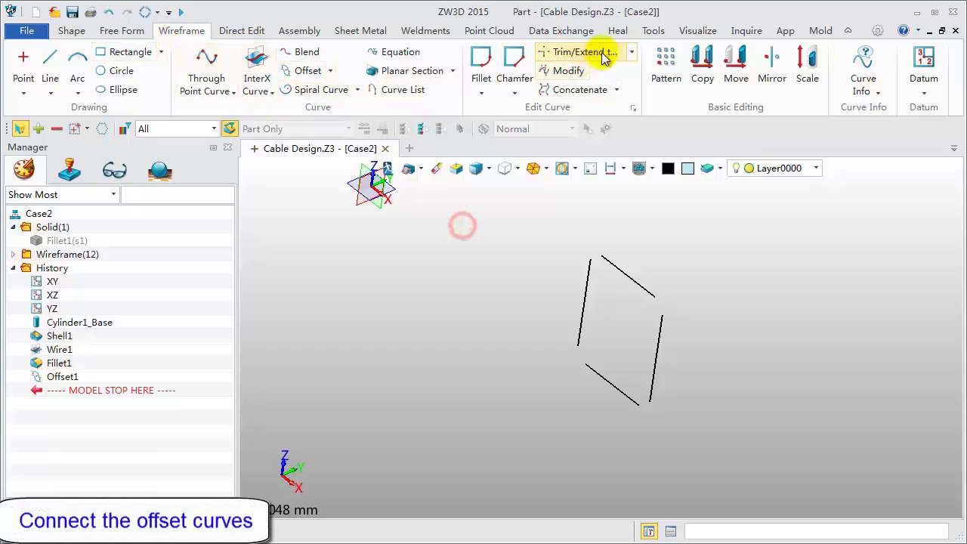
# Step: Join the four offset curves at all four corners with Trim/Extend to Corner to form a closed rectangle
pyautogui.click(627, 52)
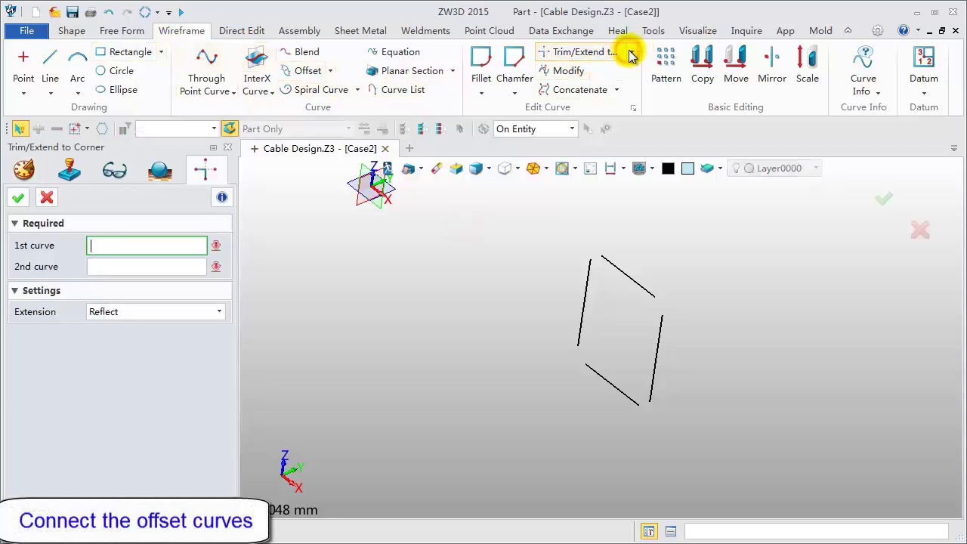
pyautogui.click(641, 281)
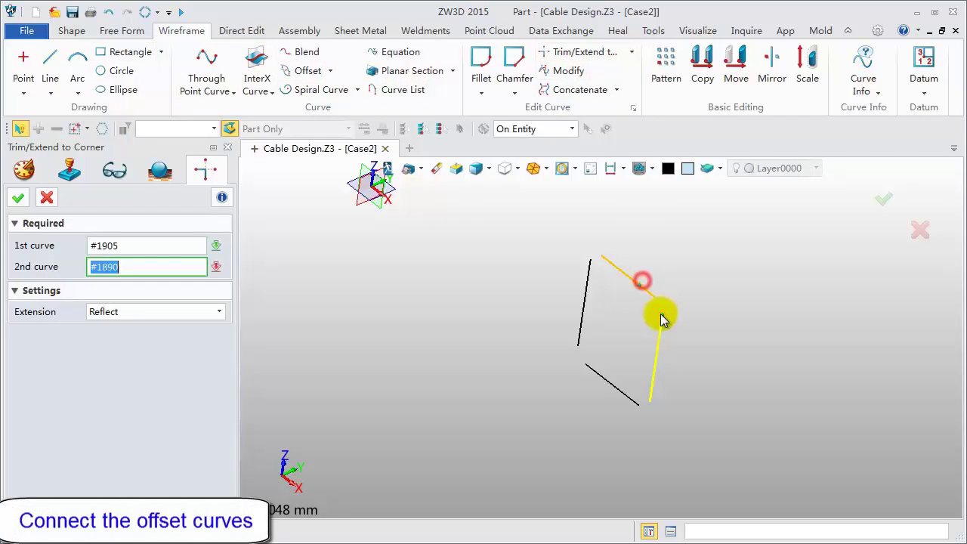
pyautogui.click(661, 319)
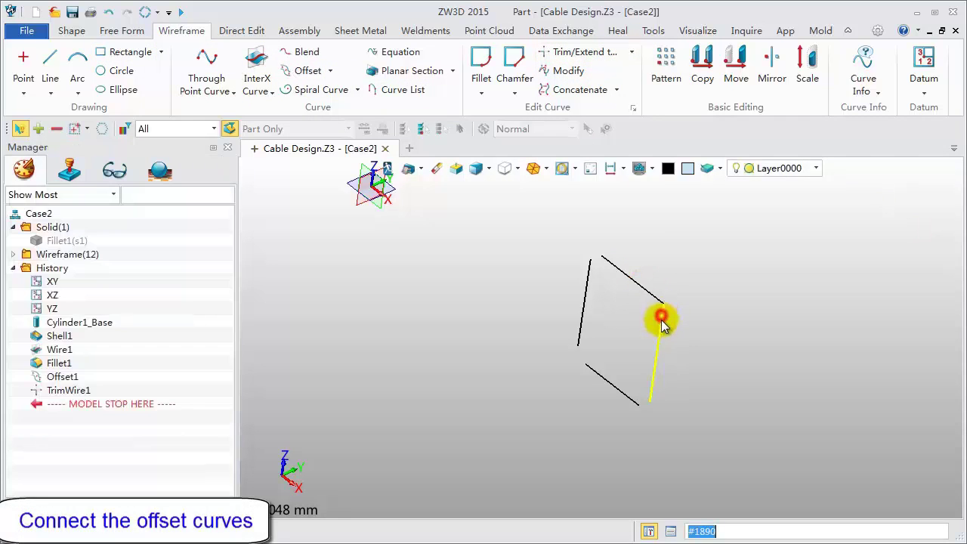
pyautogui.middleClick(699, 402)
pyautogui.click(624, 397)
pyautogui.click(651, 399)
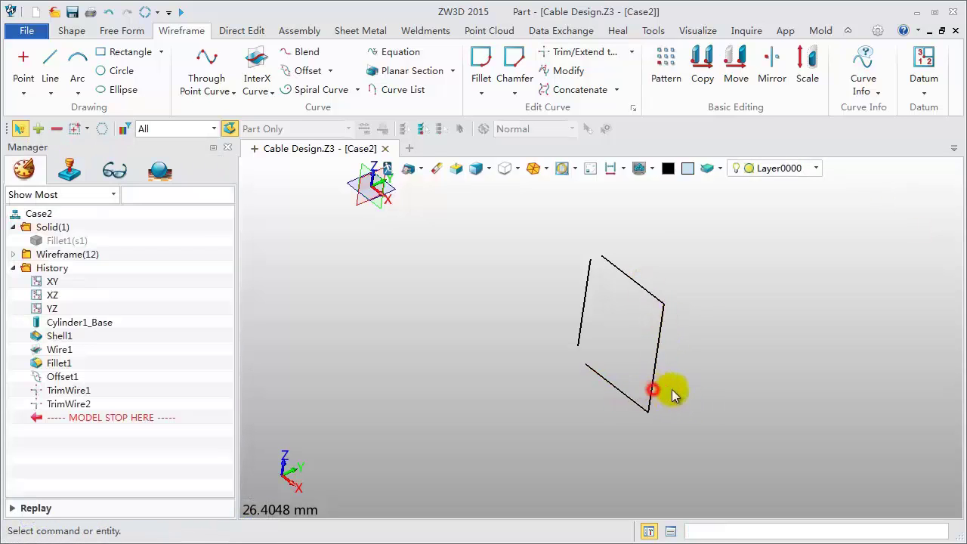
pyautogui.middleClick(533, 396)
pyautogui.click(599, 373)
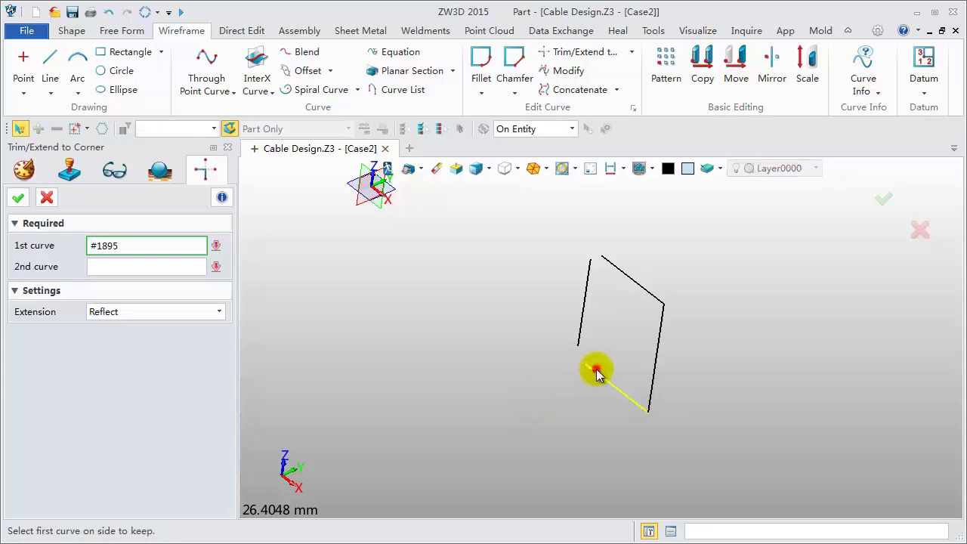
pyautogui.click(579, 328)
pyautogui.middleClick(572, 312)
pyautogui.click(579, 303)
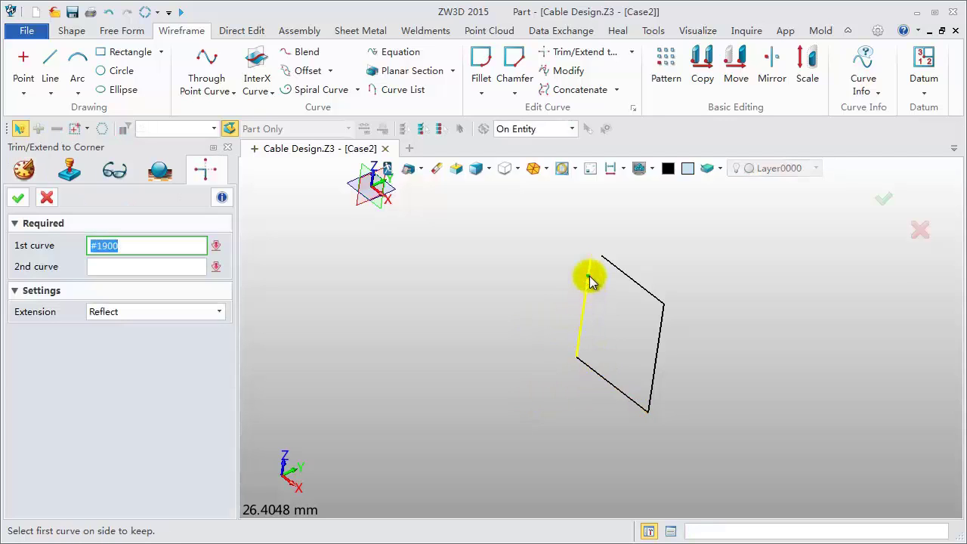
pyautogui.click(613, 268)
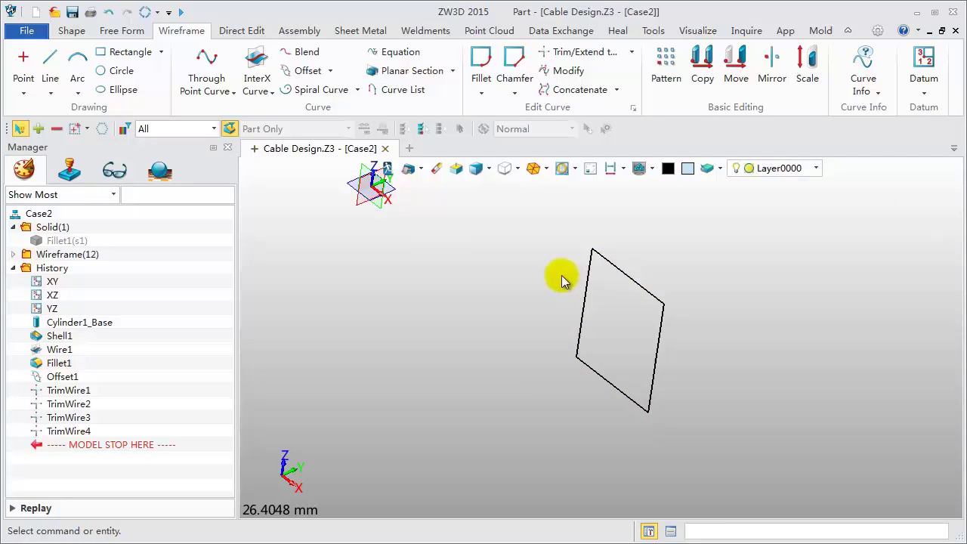
# Step: Pattern the four rectangle curves circularly about the 0,0,1 axis with 2 instances at an angle of 7.2 degrees
pyautogui.moveTo(517, 259); pyautogui.dragTo(523, 267, button='middle')
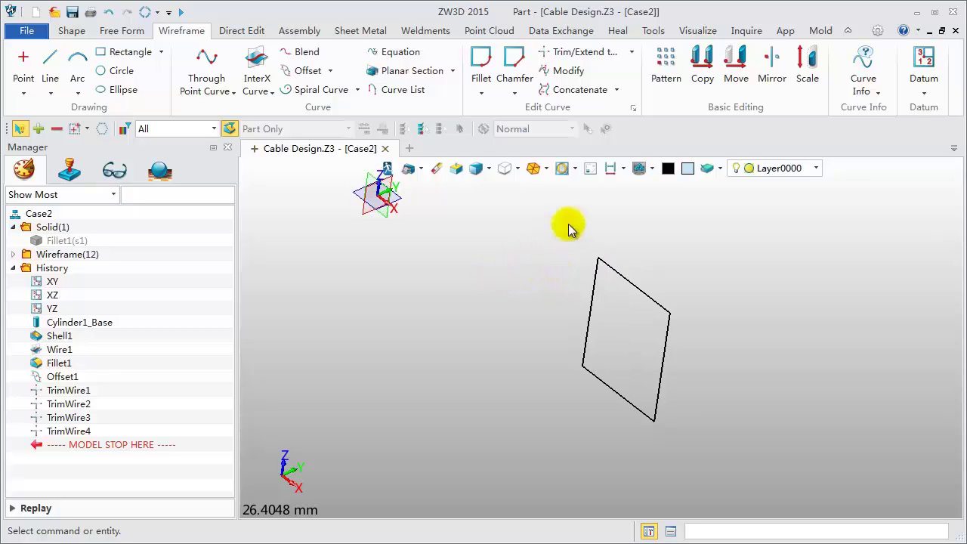
pyautogui.click(666, 63)
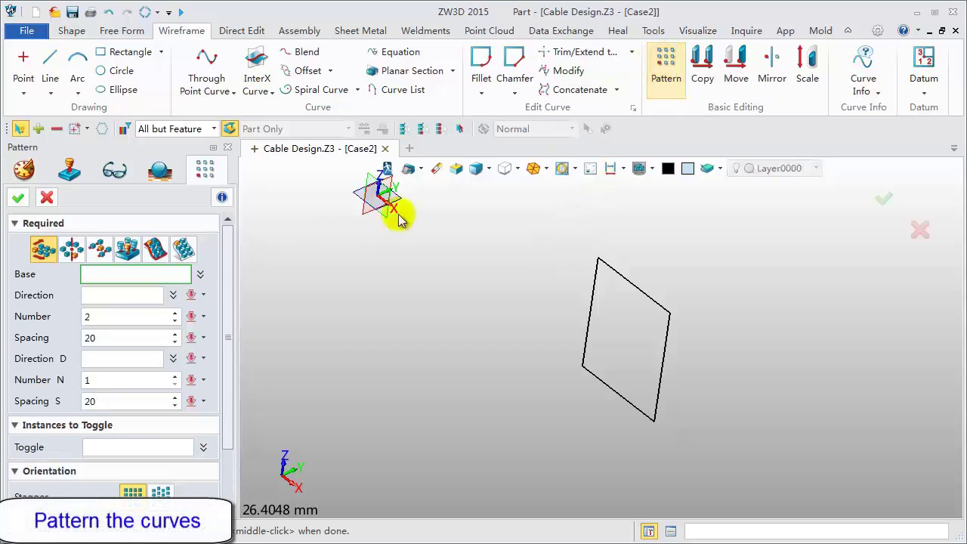
pyautogui.click(71, 248)
pyautogui.moveTo(570, 229); pyautogui.dragTo(696, 444)
pyautogui.middleClick(381, 312)
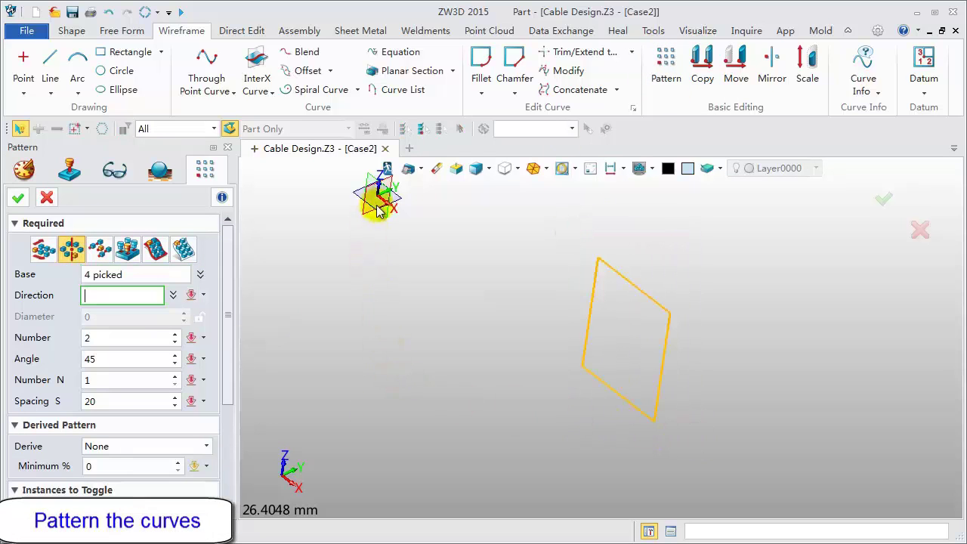
pyautogui.click(381, 190)
pyautogui.click(376, 187)
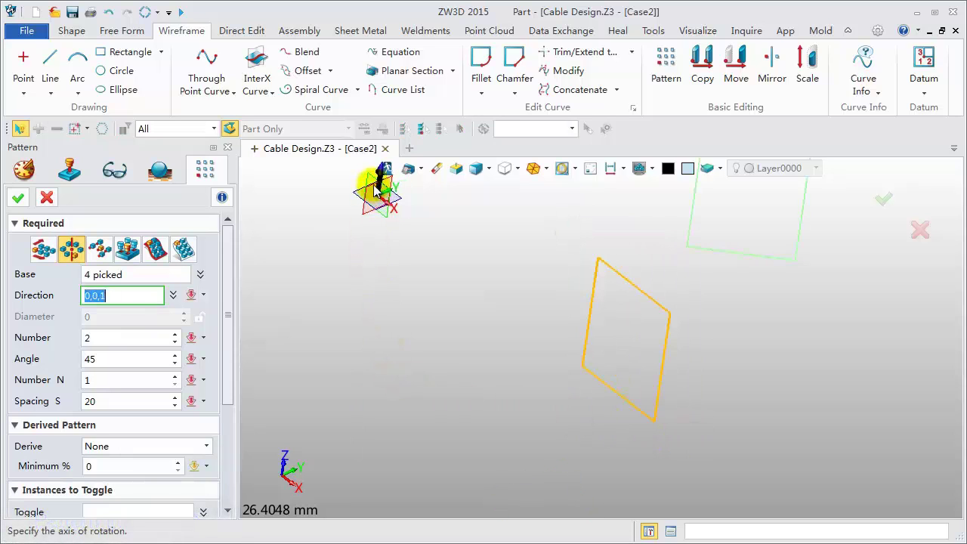
pyautogui.middleClick(376, 187)
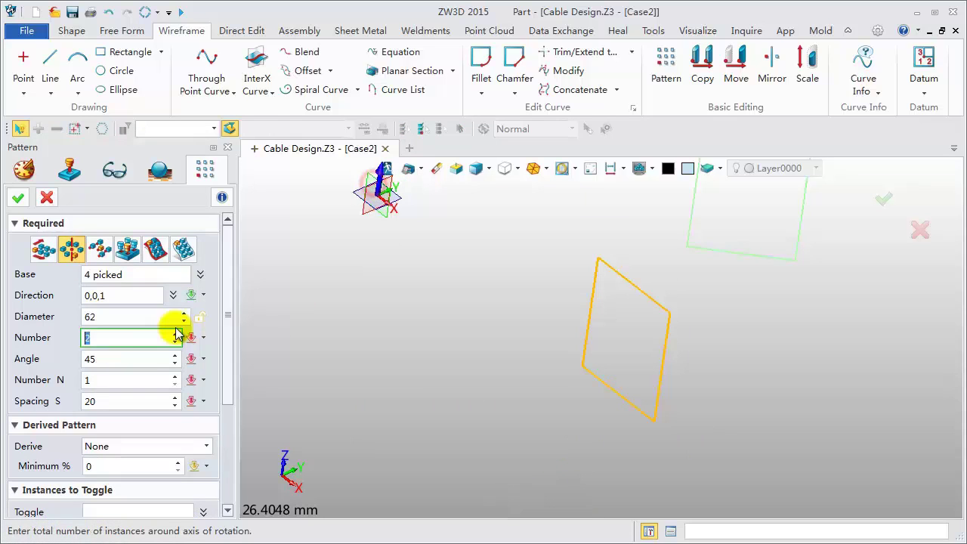
pyautogui.click(107, 363)
pyautogui.moveTo(65, 366); pyautogui.dragTo(55, 369)
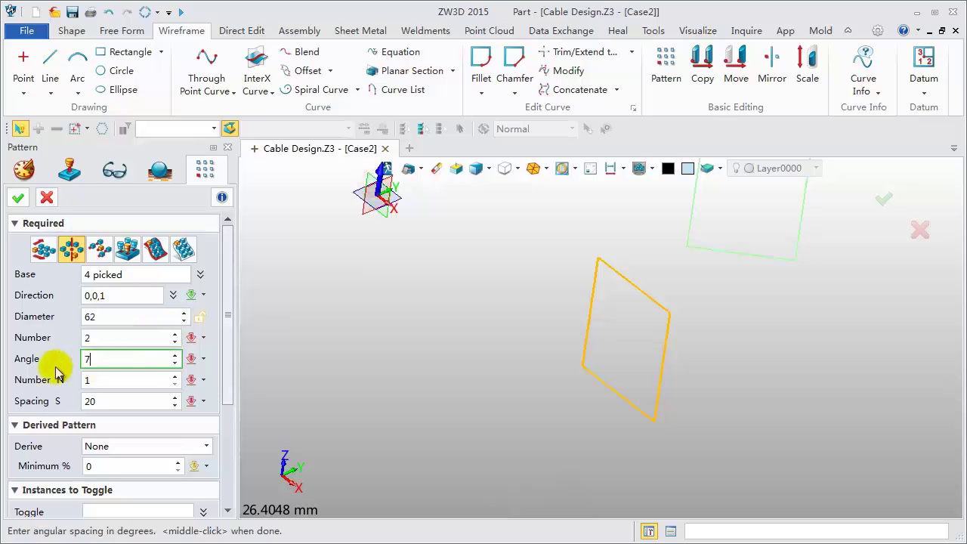
pyautogui.press('Tab')
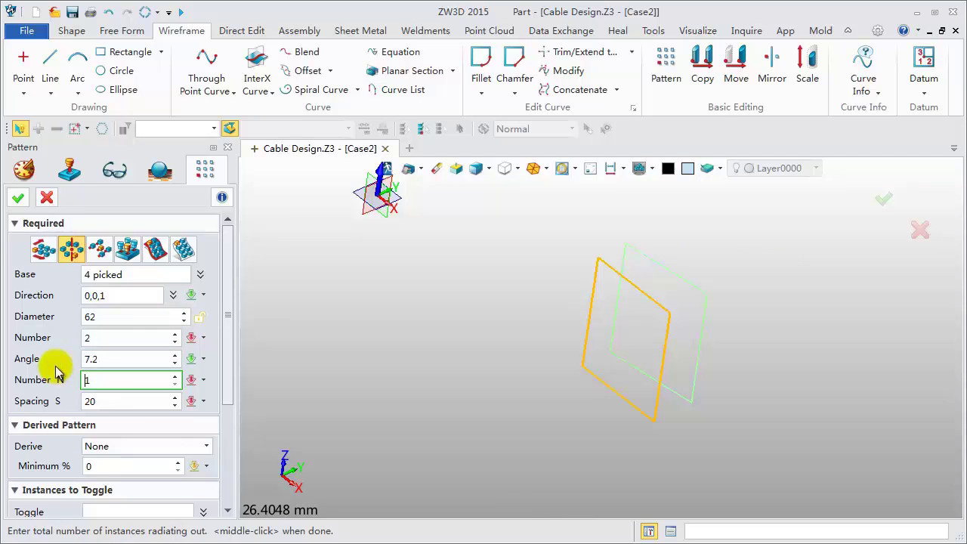
pyautogui.click(18, 197)
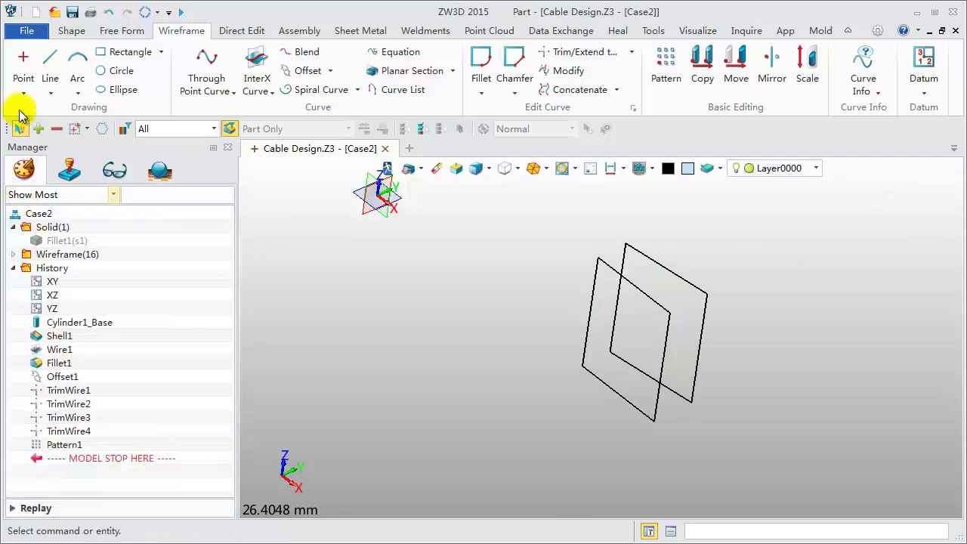
# Step: Draw a line from the original rectangle's upper inner corner at 23,0,9 to the patterned rectangle's upper outer corner
pyautogui.click(50, 61)
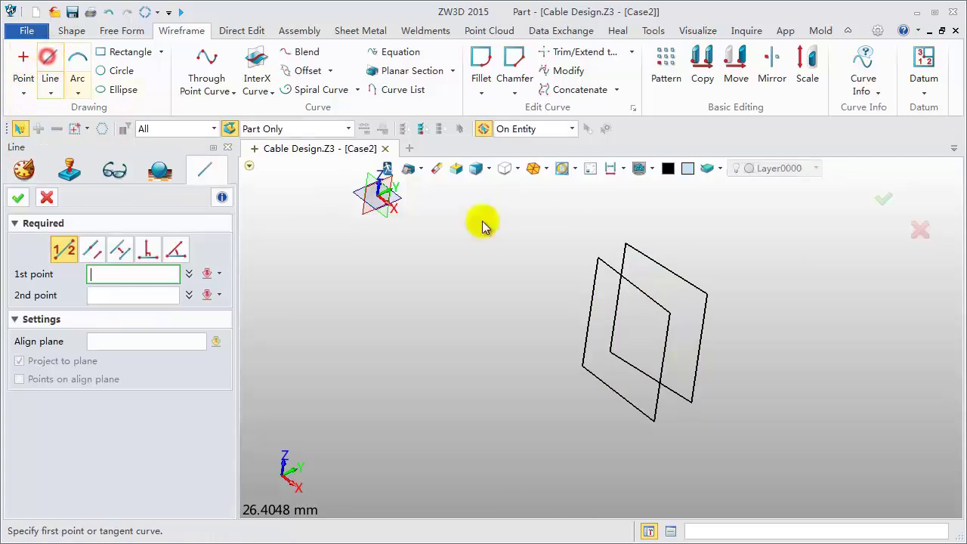
pyautogui.click(596, 259)
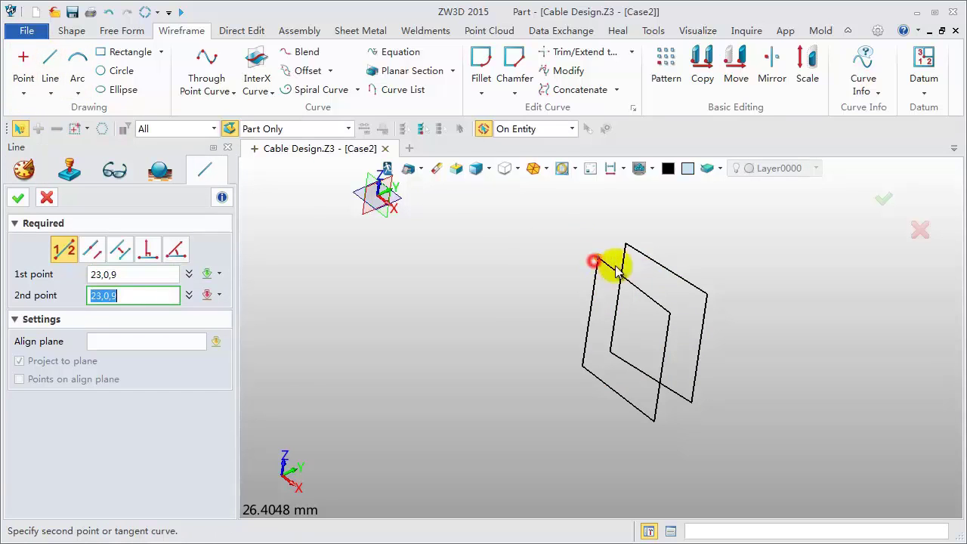
pyautogui.click(705, 296)
pyautogui.click(18, 197)
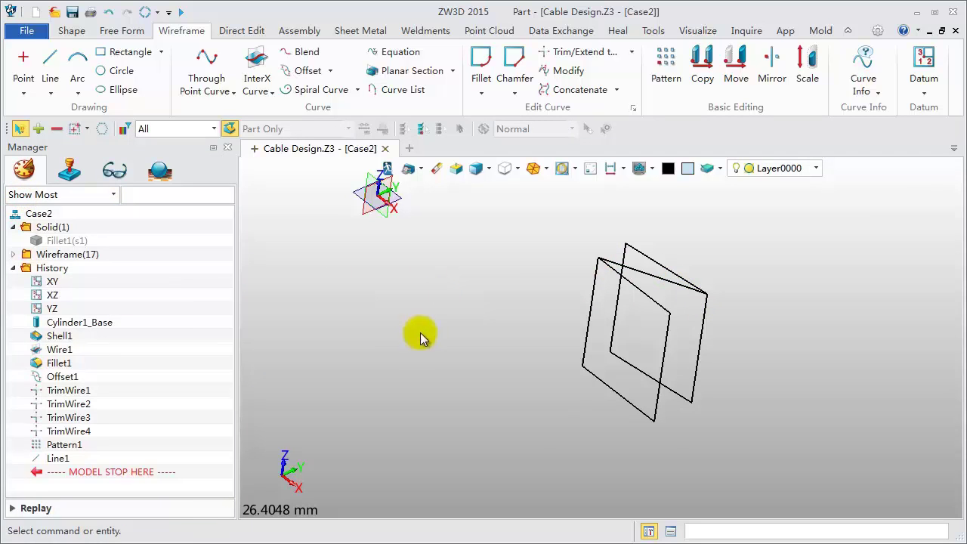
# Step: Fillet the lower inner corner of the original rectangle with a radius of 1 mm, trimming both curves
pyautogui.click(480, 62)
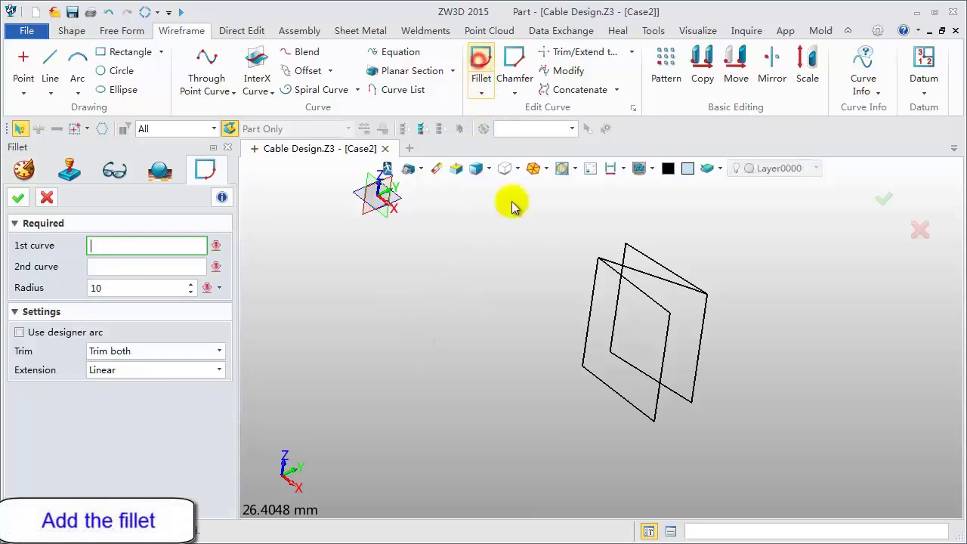
pyautogui.click(582, 354)
pyautogui.click(585, 358)
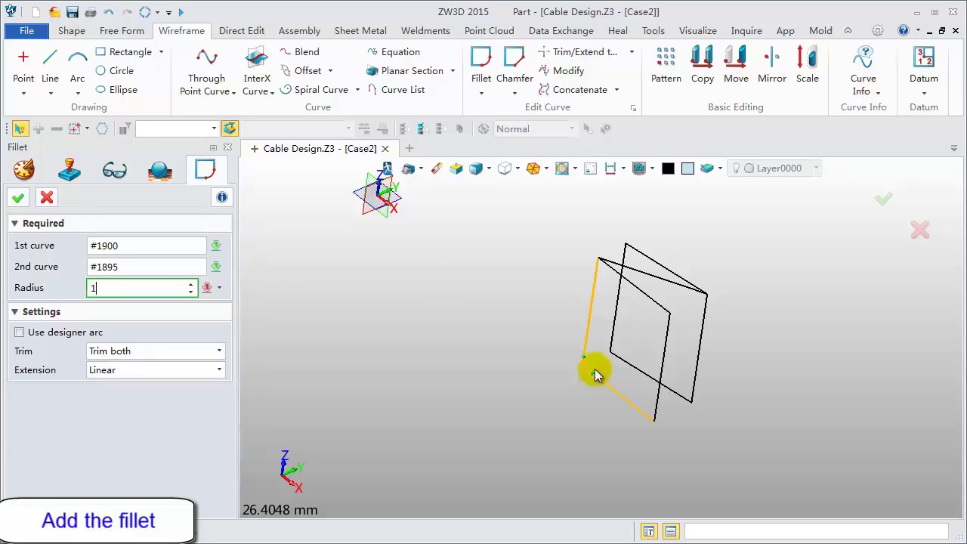
pyautogui.press('Return')
pyautogui.middleClick(502, 370)
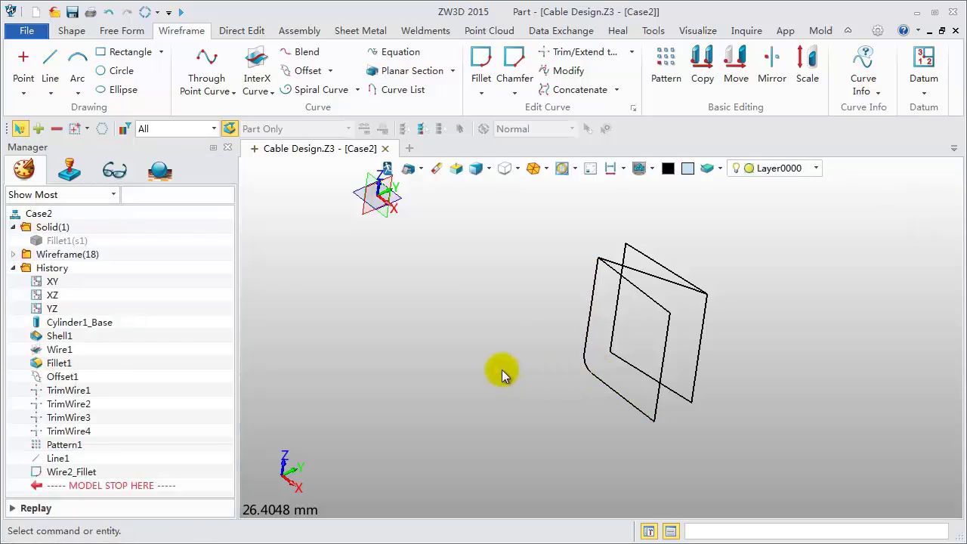
# Step: Fillet both ends of the connecting line with radius 1 mm, to the original rectangle's inner edge and the patterned rectangle's outer edge
pyautogui.middleClick(502, 370)
pyautogui.click(596, 270)
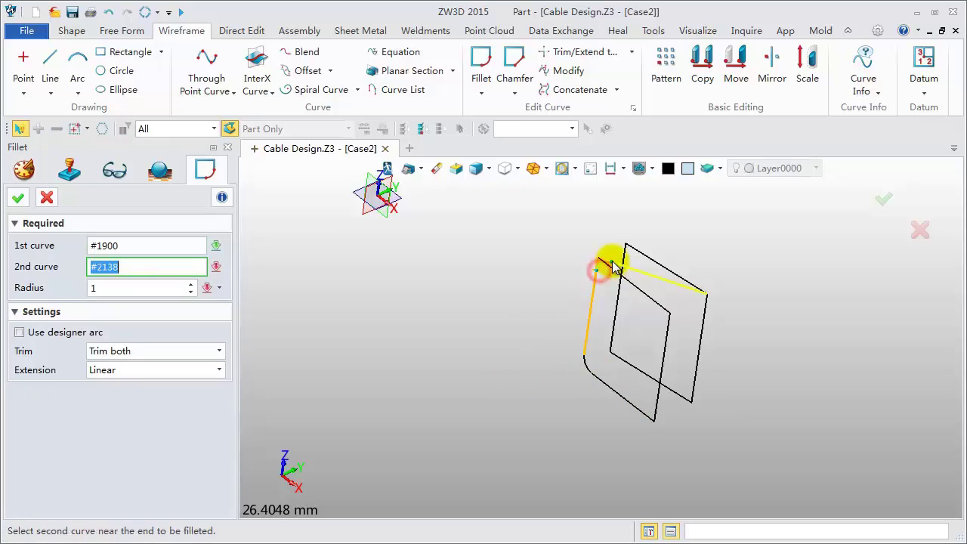
pyautogui.click(615, 266)
pyautogui.middleClick(534, 275)
pyautogui.middleClick(534, 276)
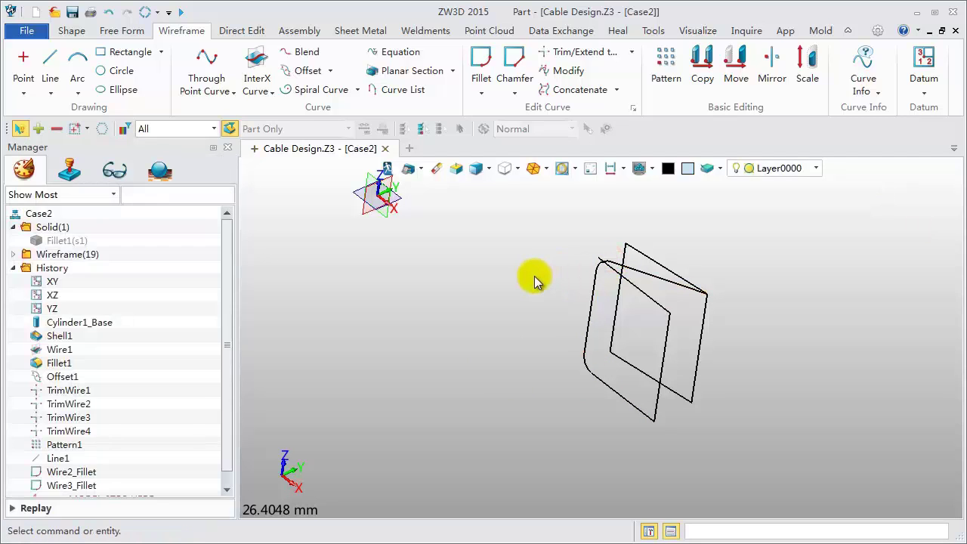
pyautogui.middleClick(534, 275)
pyautogui.click(667, 280)
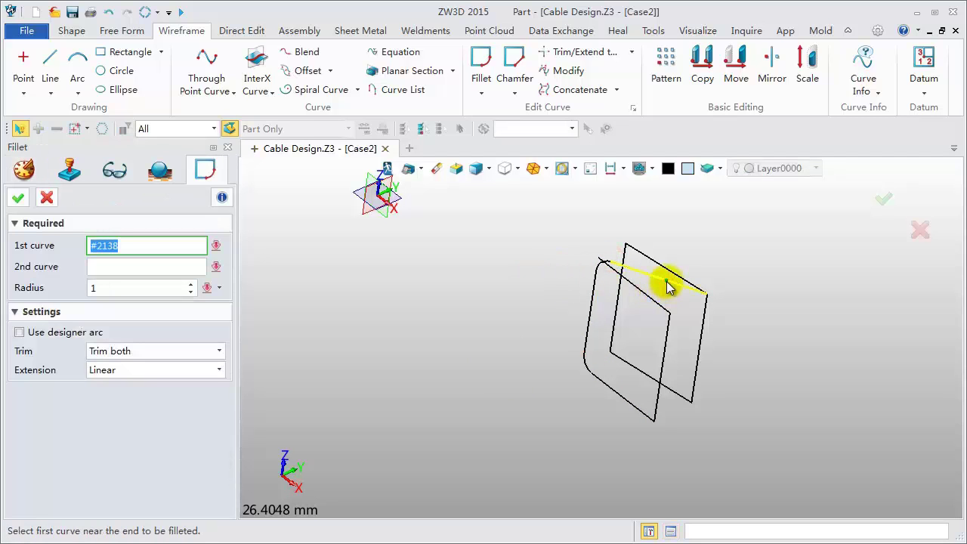
pyautogui.click(703, 315)
pyautogui.press('Return')
pyautogui.middleClick(744, 321)
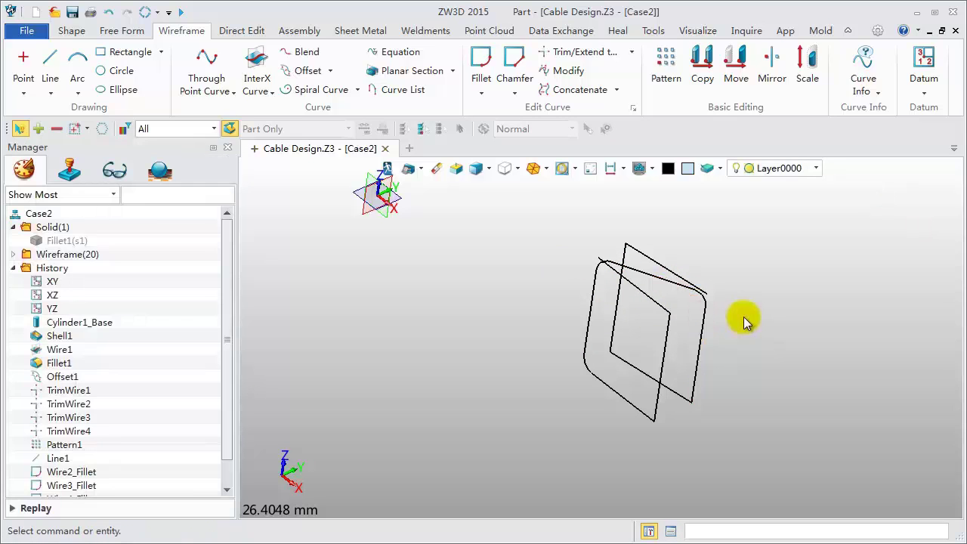
# Step: Fillet the two lower corners of the patterned rectangle with a radius of 1 mm
pyautogui.middleClick(744, 321)
pyautogui.click(697, 387)
pyautogui.click(677, 392)
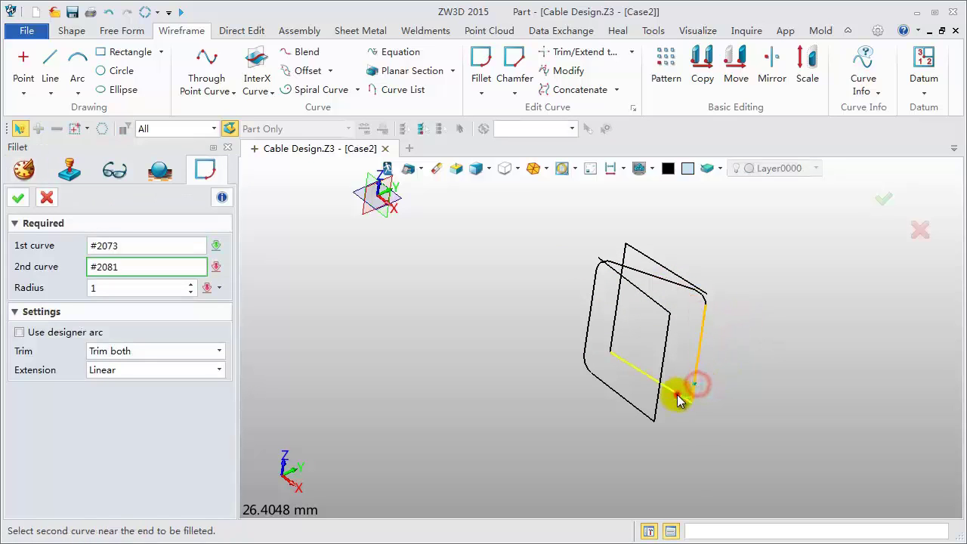
pyautogui.press('Return')
pyautogui.middleClick(725, 394)
pyautogui.middleClick(725, 395)
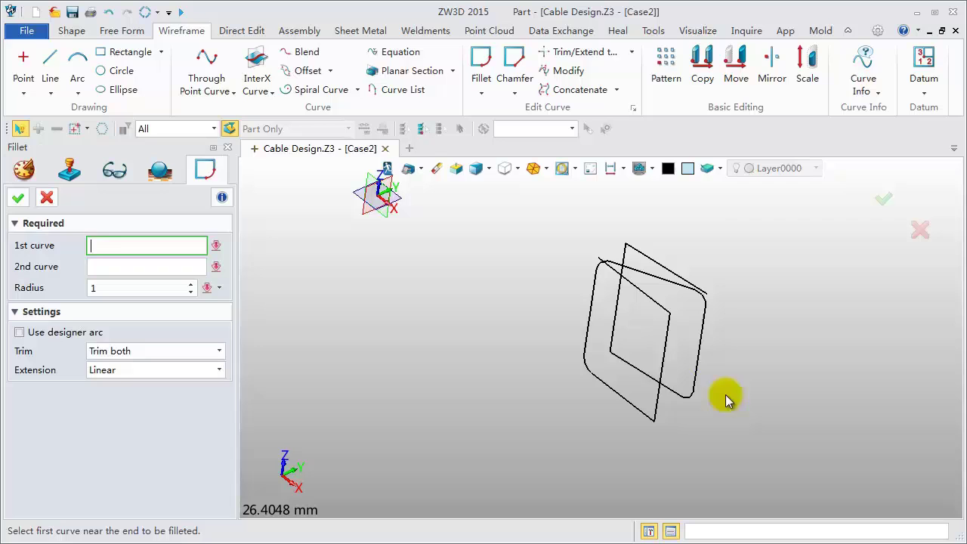
pyautogui.click(639, 368)
pyautogui.click(614, 334)
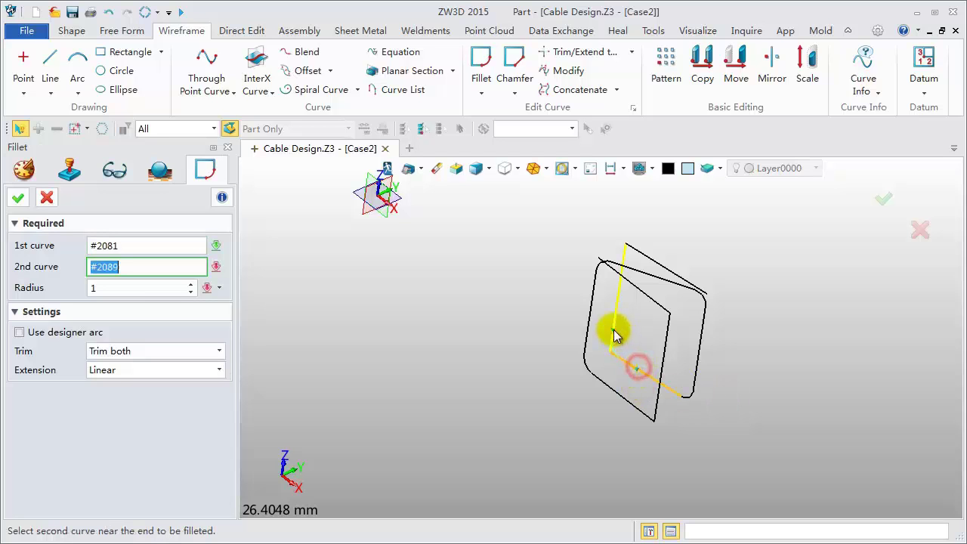
pyautogui.press('Return')
pyautogui.middleClick(499, 338)
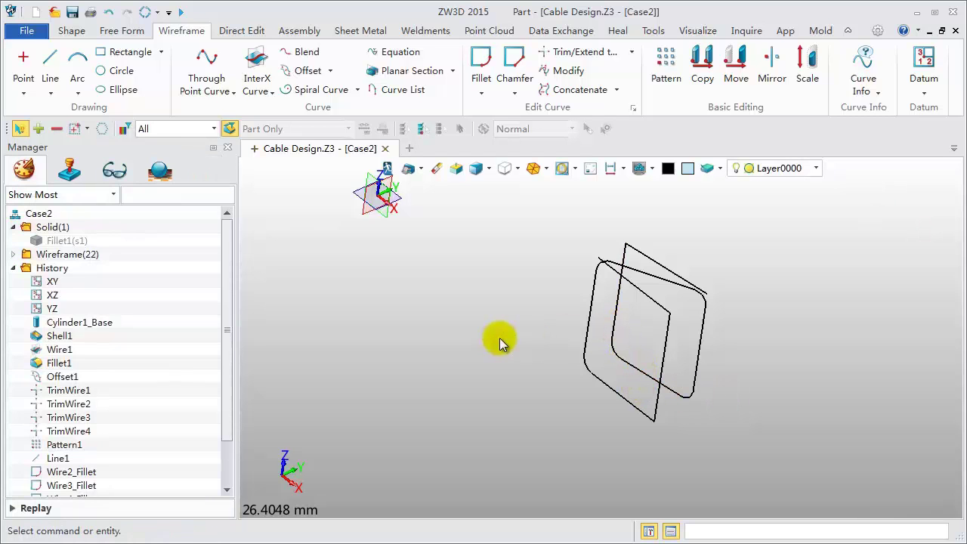
# Step: Delete the original rectangle's upper, outer and lower edges and lower fillet, plus the patterned rectangle's inner and upper edges
pyautogui.click(655, 298)
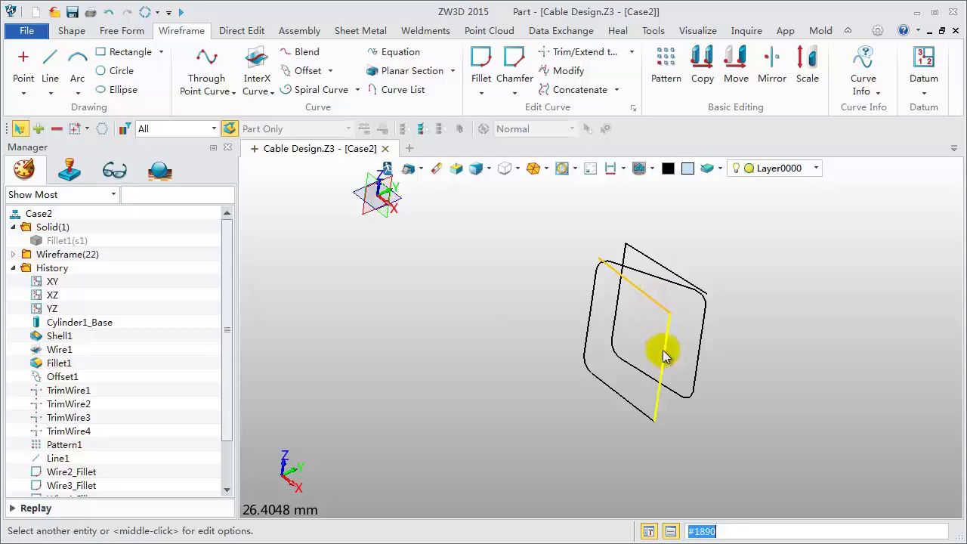
pyautogui.click(663, 356)
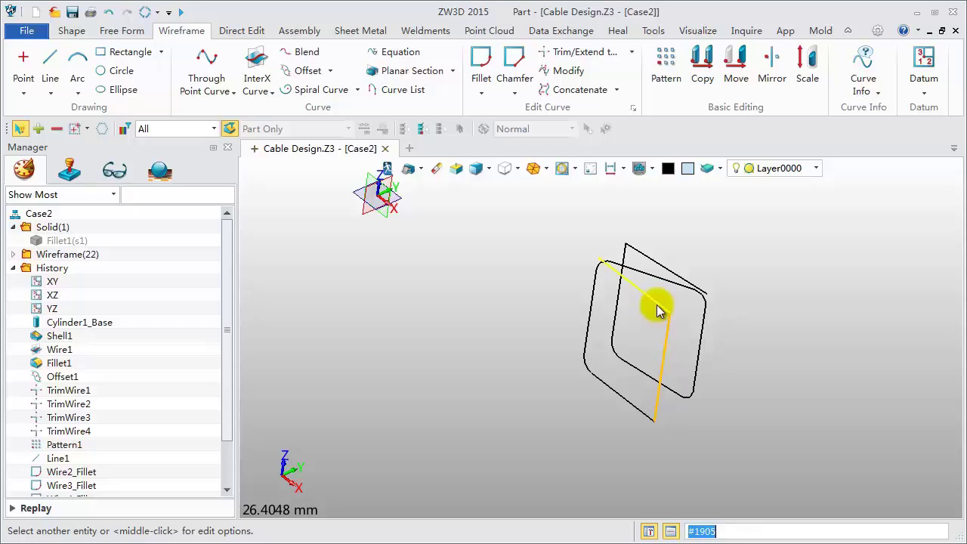
pyautogui.click(658, 310)
pyautogui.click(626, 395)
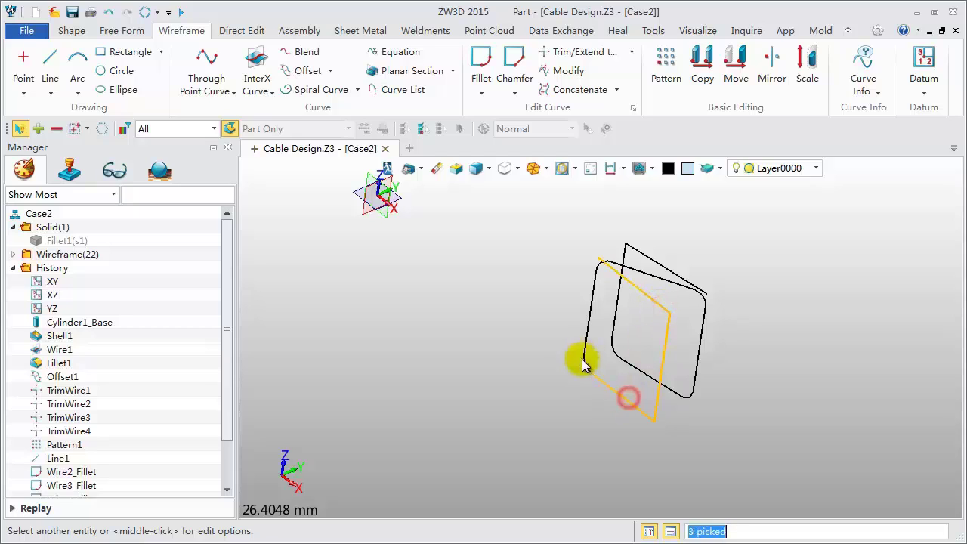
pyautogui.click(589, 362)
pyautogui.click(617, 315)
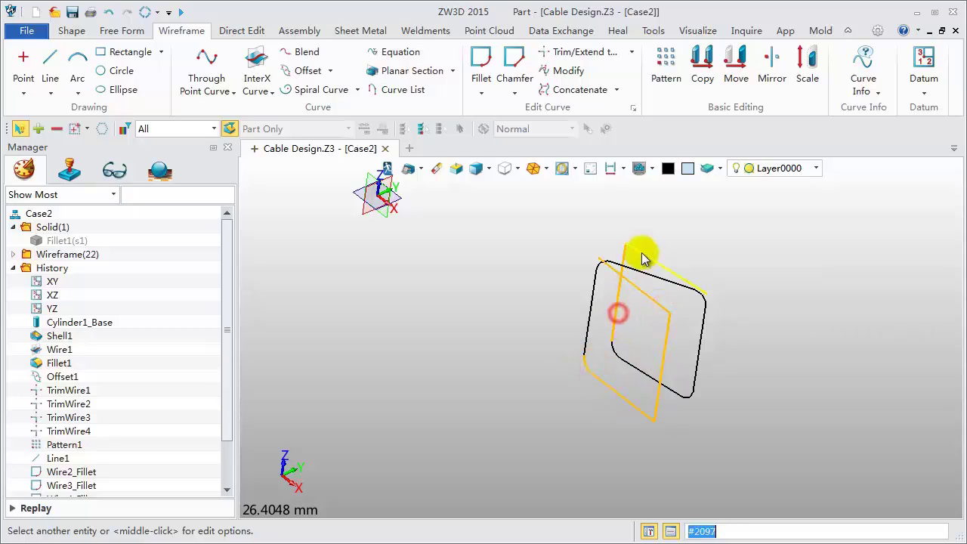
pyautogui.click(641, 254)
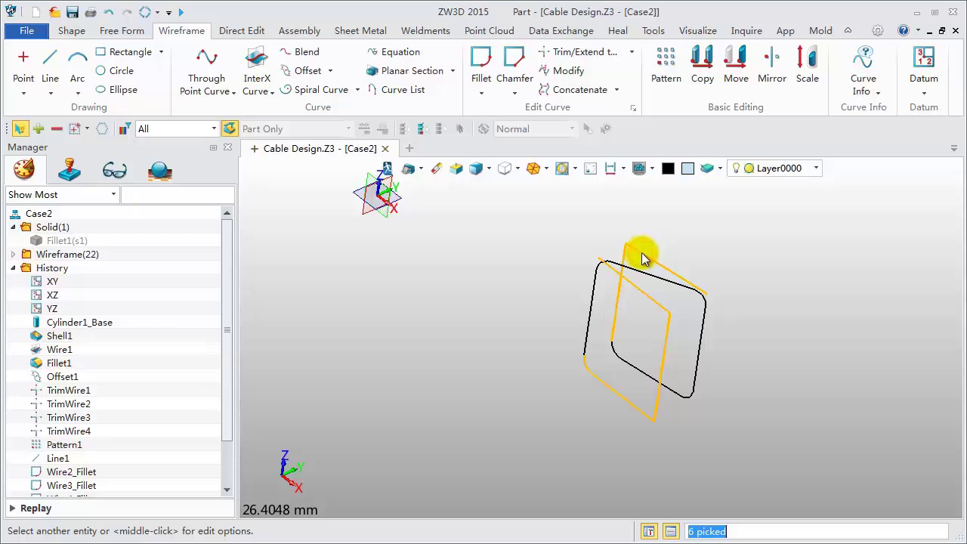
pyautogui.click(437, 170)
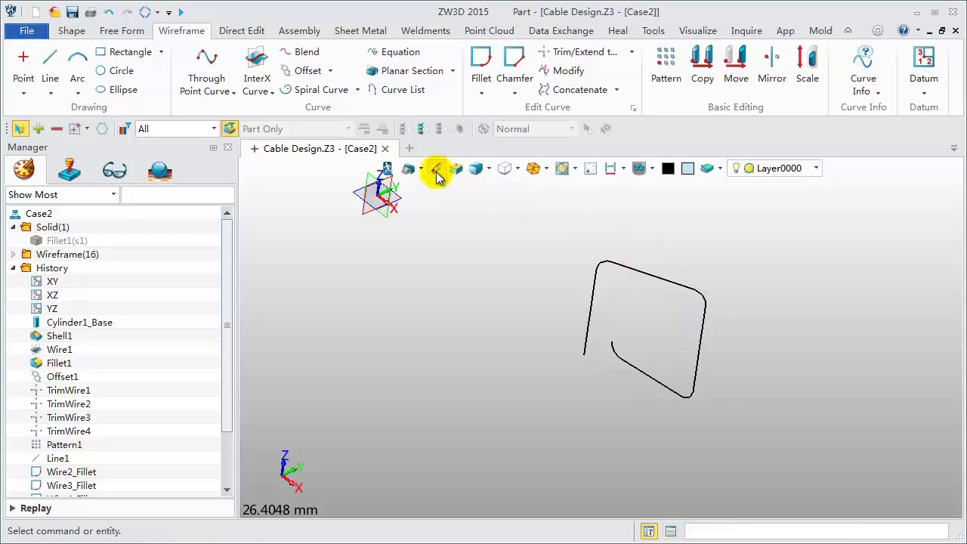
# Step: Hide the four curves of the remaining section profile on the -X side
pyautogui.click(663, 74)
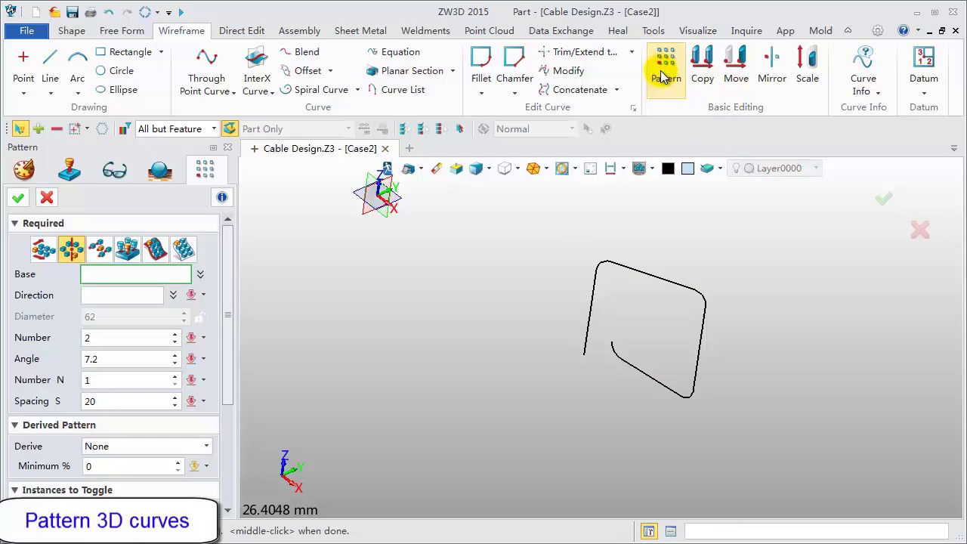
pyautogui.click(45, 199)
pyautogui.scroll(-4, 525, 370)
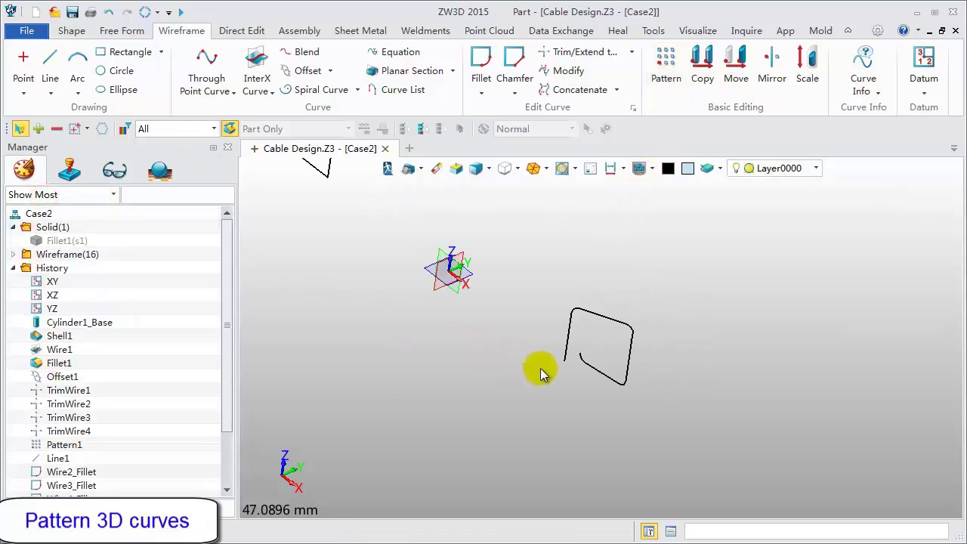
pyautogui.click(387, 232)
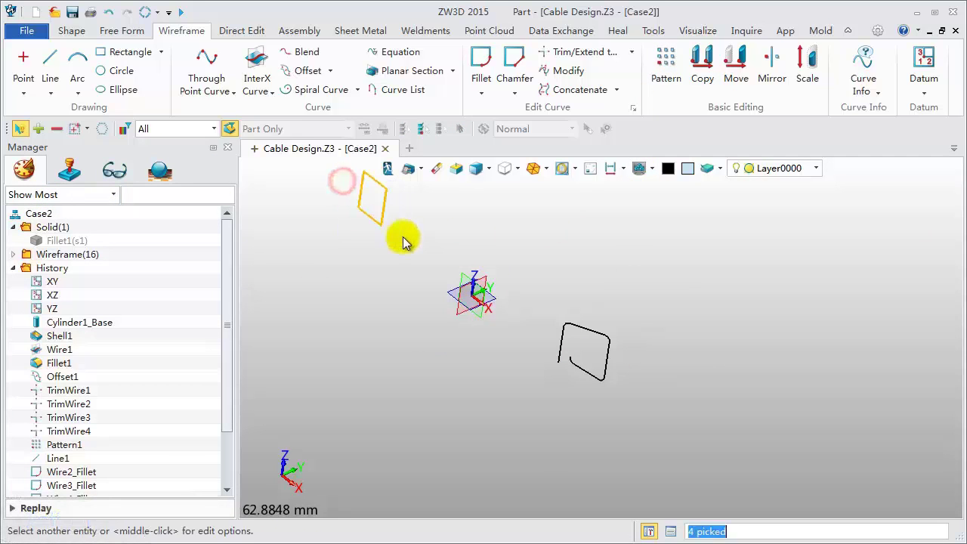
pyautogui.rightClick(401, 239)
pyautogui.click(430, 250)
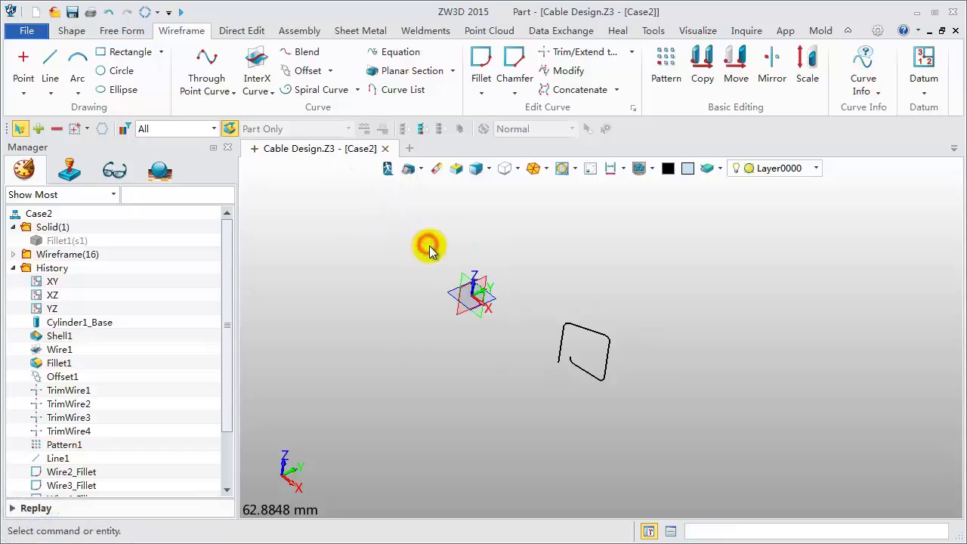
# Step: Pattern the eight curves of the 3D loop circularly about the 0,0,1 axis with 50 instances at an angle of 7.2 degrees
pyautogui.click(661, 71)
pyautogui.moveTo(570, 301); pyautogui.dragTo(643, 337, button='middle')
pyautogui.moveTo(620, 345); pyautogui.dragTo(690, 439)
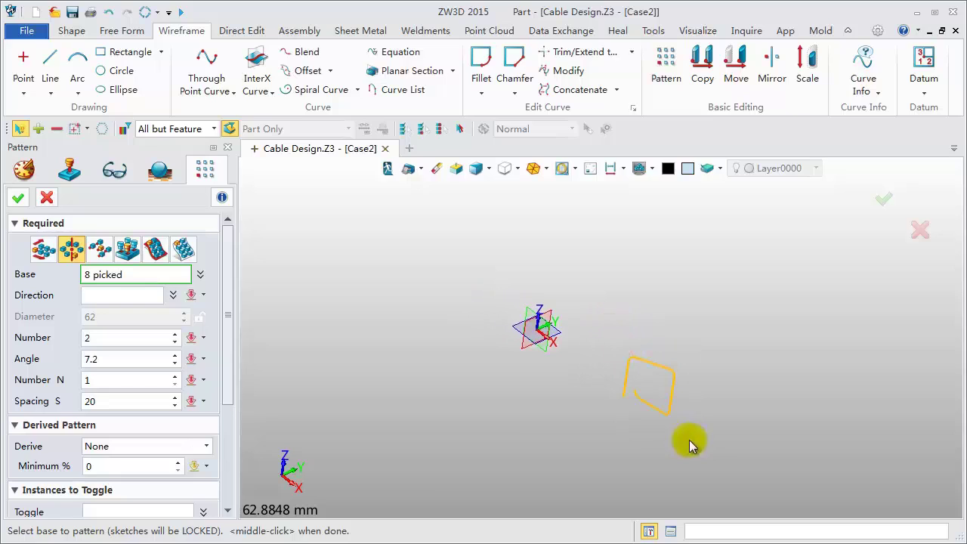
pyautogui.middleClick(451, 403)
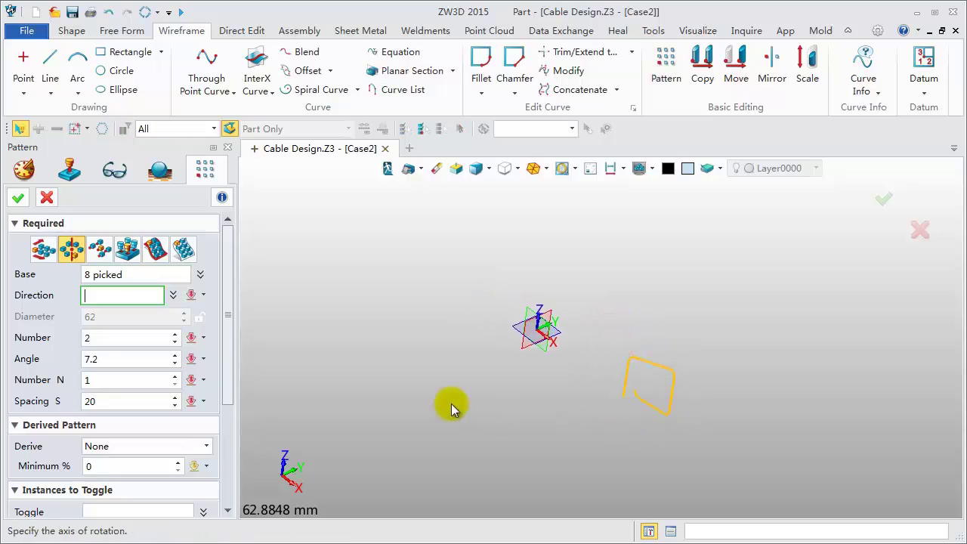
pyautogui.click(538, 317)
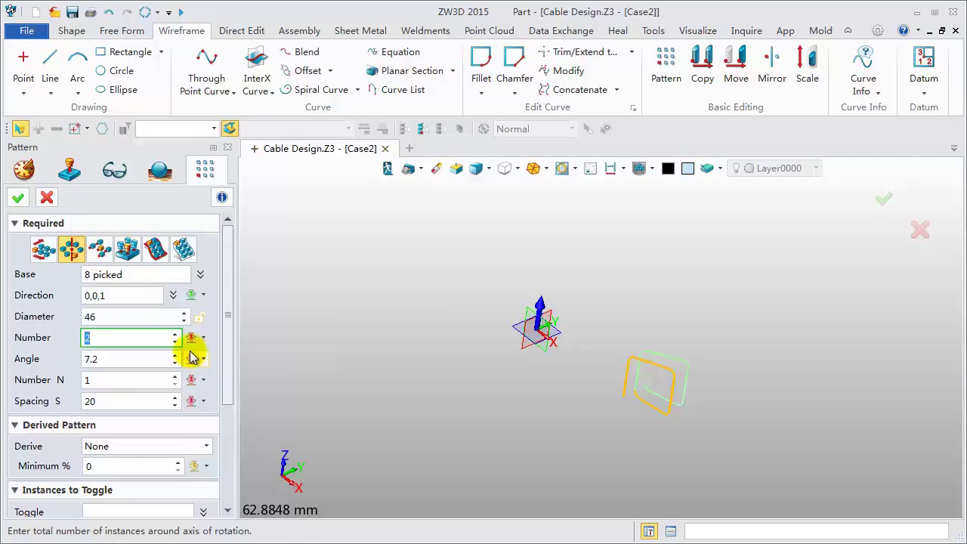
pyautogui.press('Tab')
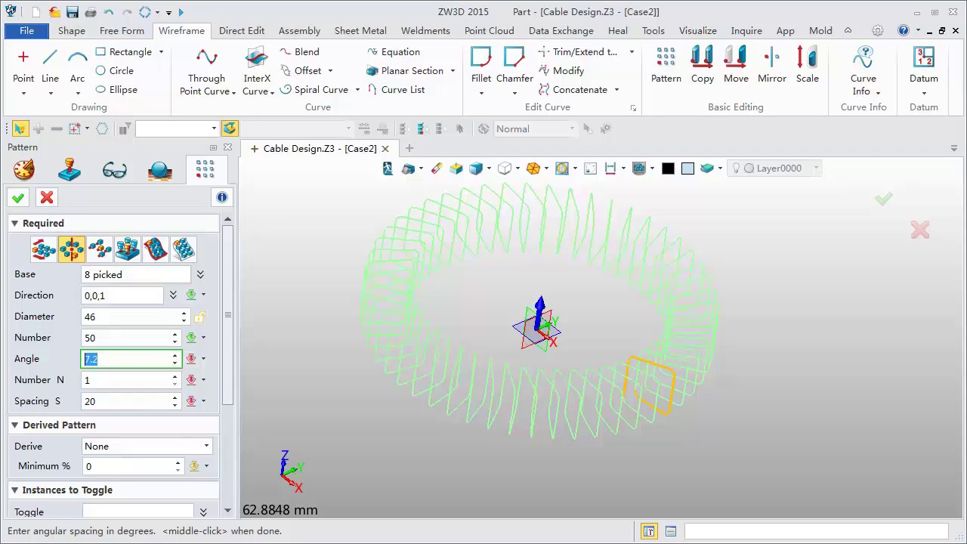
pyautogui.click(18, 199)
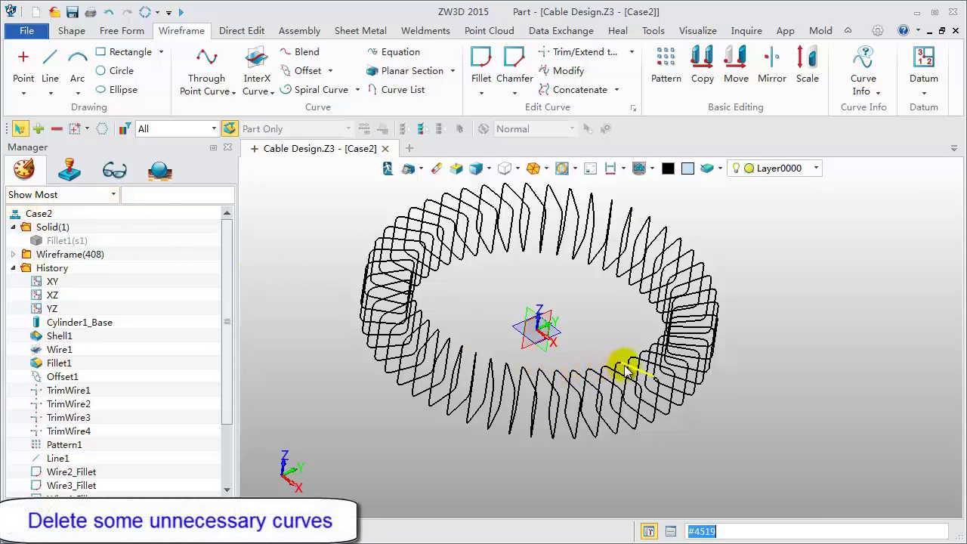
# Step: Delete the upper connecting line and its two end fillets from one loop at the front of the coil
pyautogui.scroll(2, 625, 369)
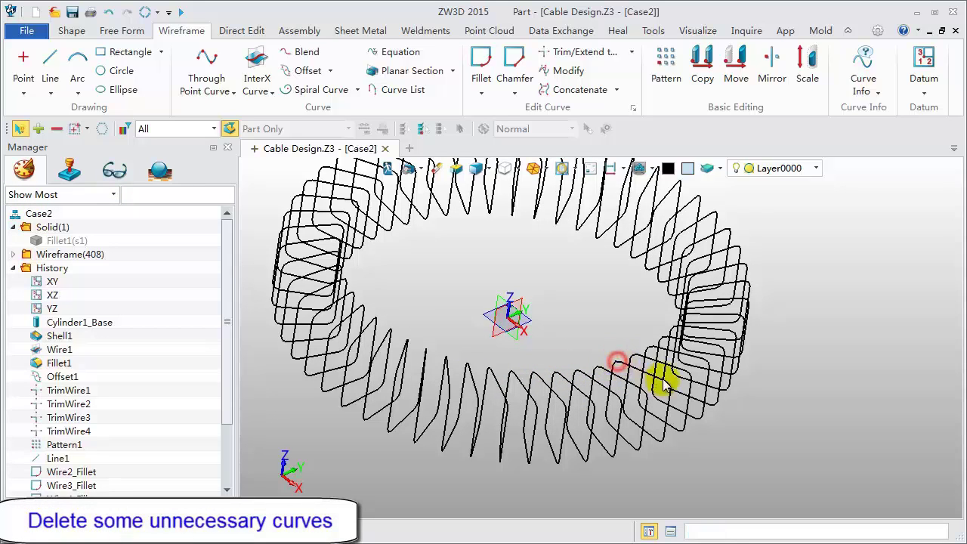
pyautogui.scroll(3, 619, 367)
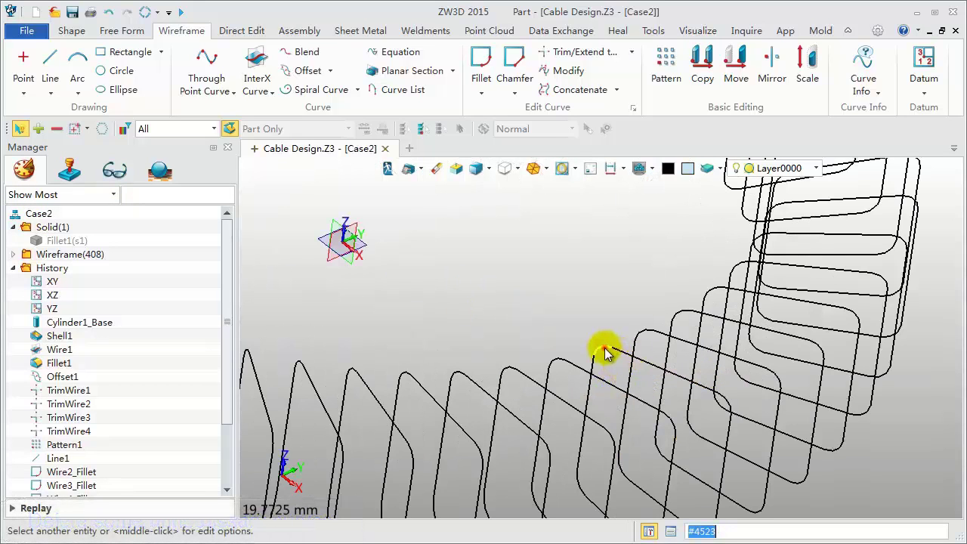
pyautogui.click(604, 349)
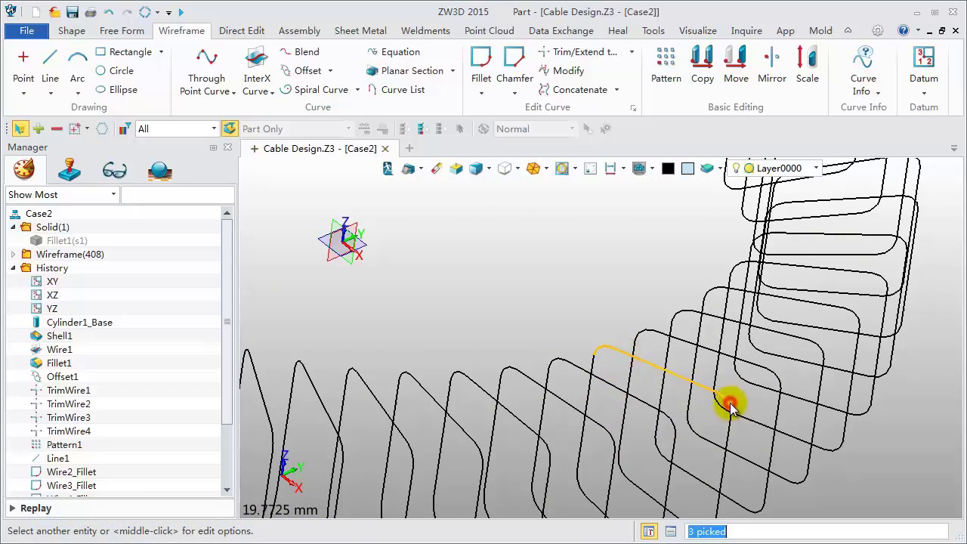
pyautogui.click(436, 169)
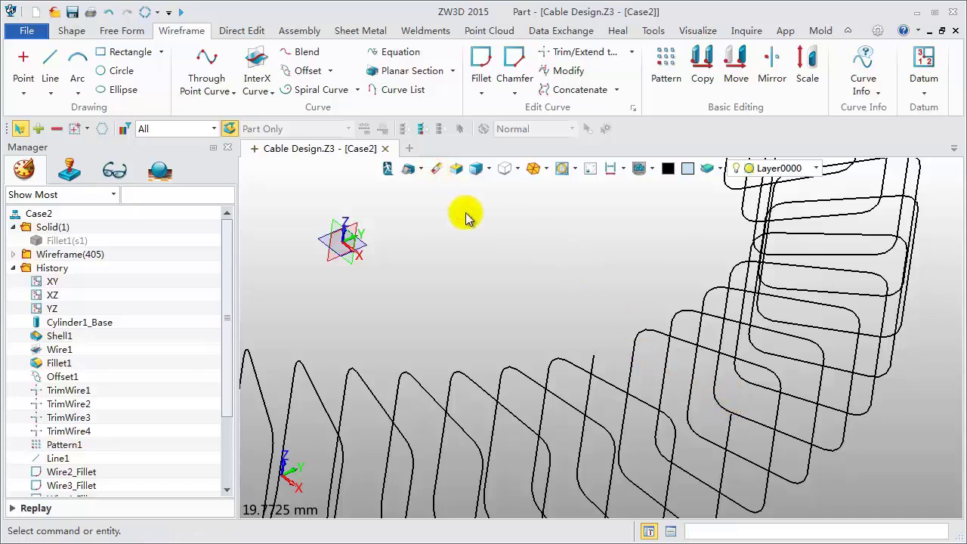
# Step: Draw a line about 13.8 mm long straight up in Z from the coil's inner open end at 22.8186,-2.88266,8
pyautogui.scroll(-2, 464, 211)
pyautogui.click(47, 62)
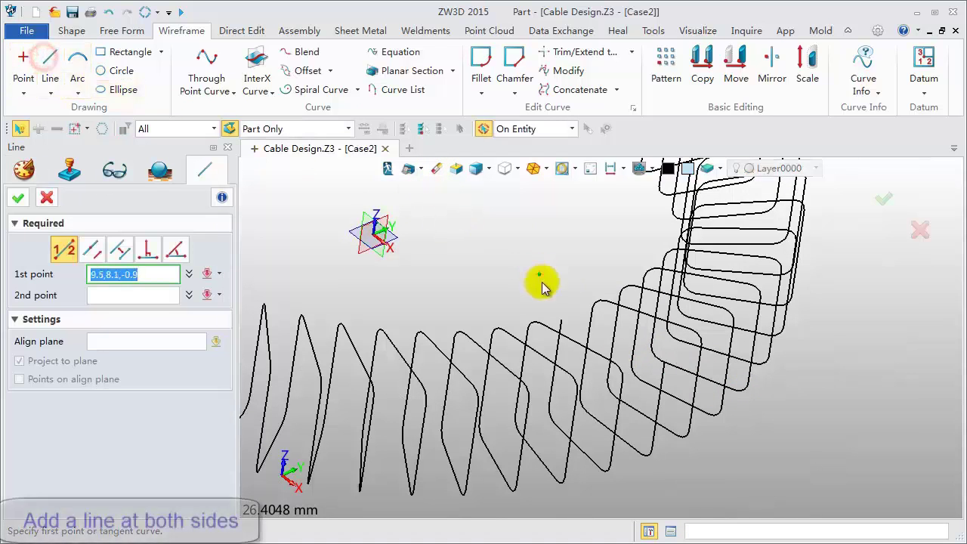
pyautogui.scroll(-2, 547, 299)
pyautogui.click(557, 310)
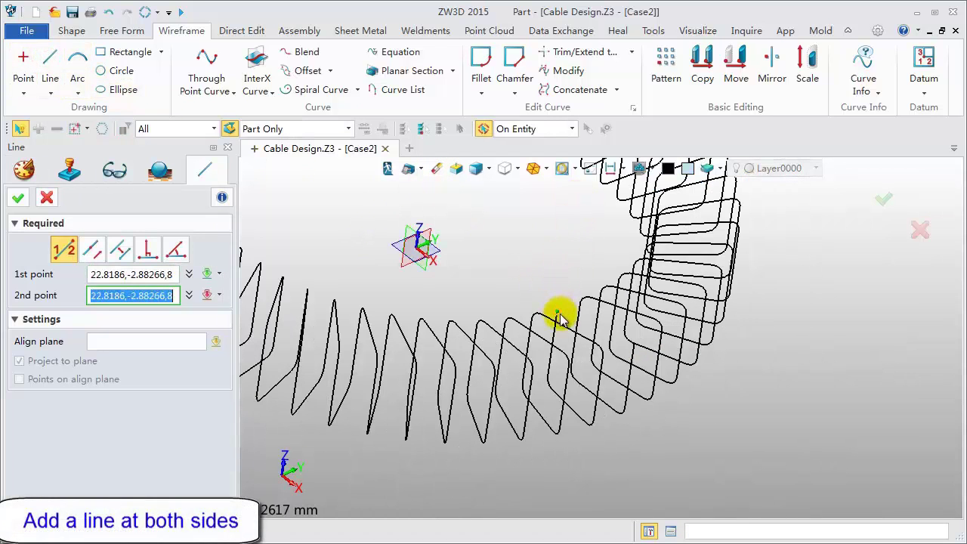
pyautogui.click(575, 201)
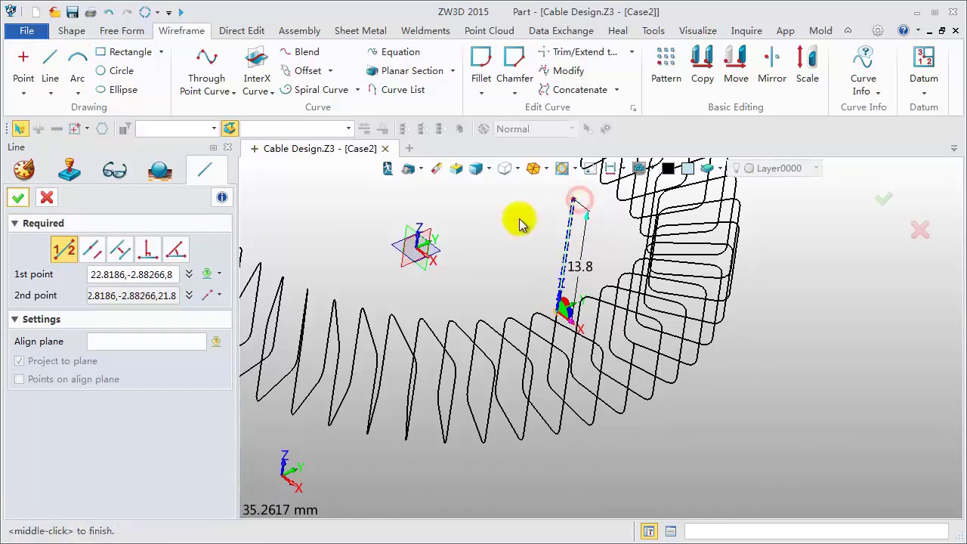
pyautogui.middleClick(517, 219)
# Step: Draw a second vertical line upward from the coil's outer open end at 31,0,8
pyautogui.click(635, 351)
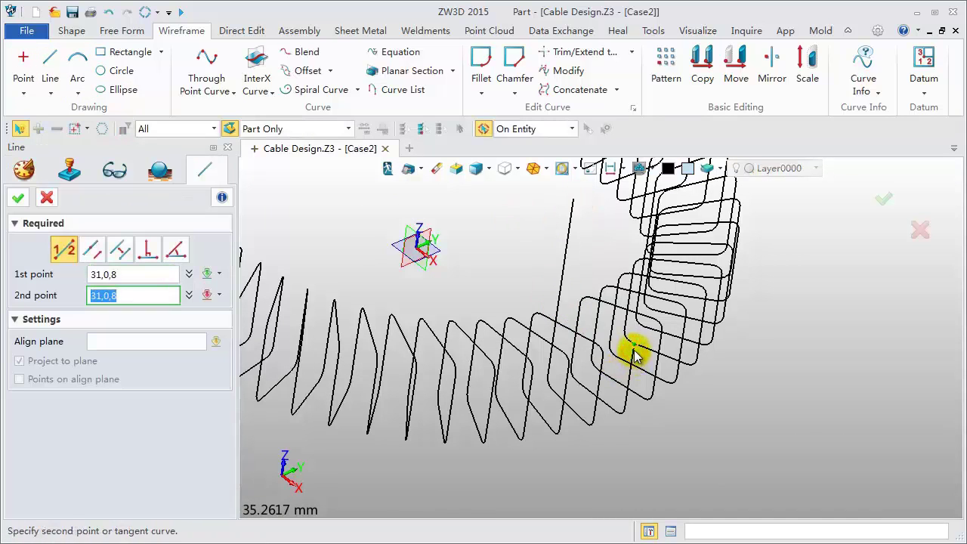
pyautogui.click(650, 213)
pyautogui.moveTo(607, 226); pyautogui.dragTo(559, 321, button='middle')
pyautogui.scroll(-2, 557, 323)
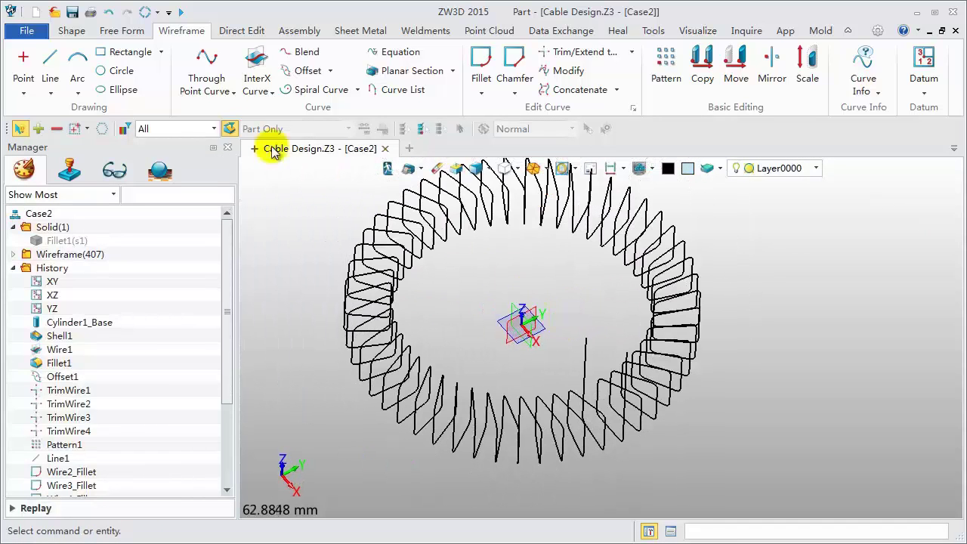
# Step: Start a Swept Rod on all curves of the coil, including both end lines, with a diameter of 2 mm
pyautogui.click(71, 30)
pyautogui.click(130, 71)
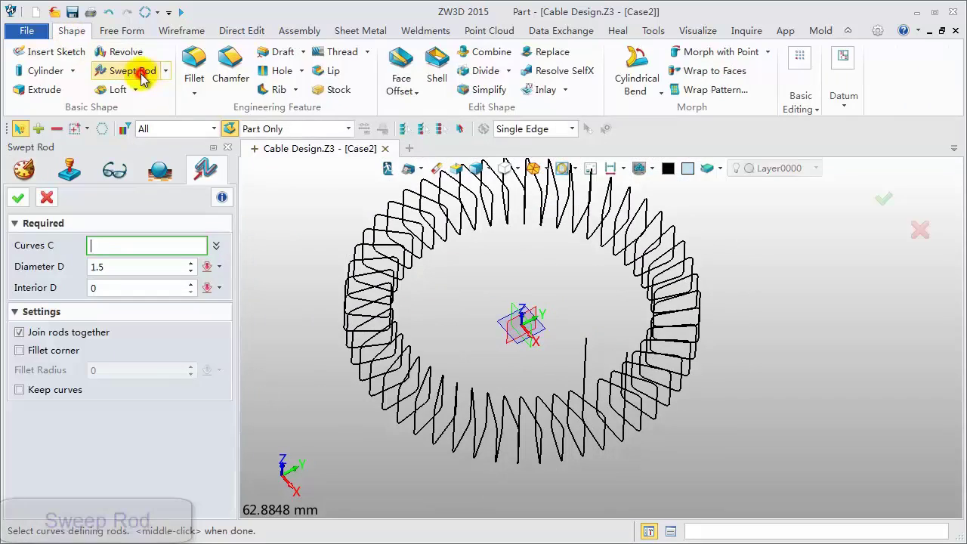
pyautogui.click(364, 254)
pyautogui.click(448, 275)
pyautogui.scroll(-2, 449, 274)
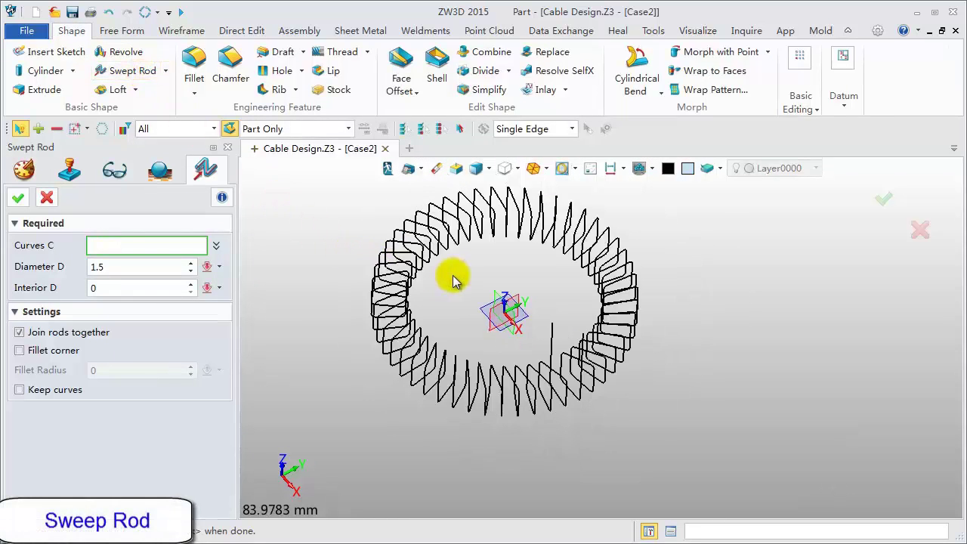
pyautogui.moveTo(496, 317); pyautogui.dragTo(654, 434)
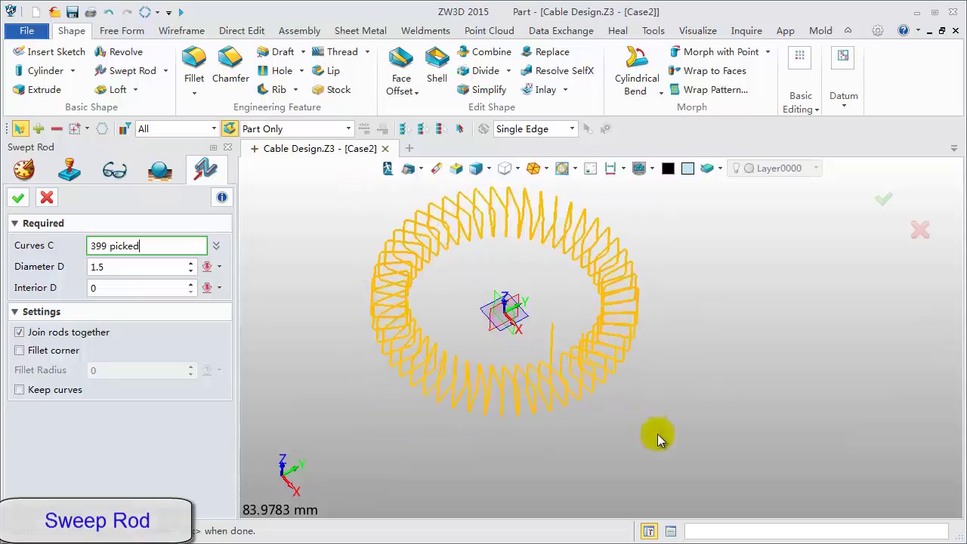
pyautogui.click(124, 267)
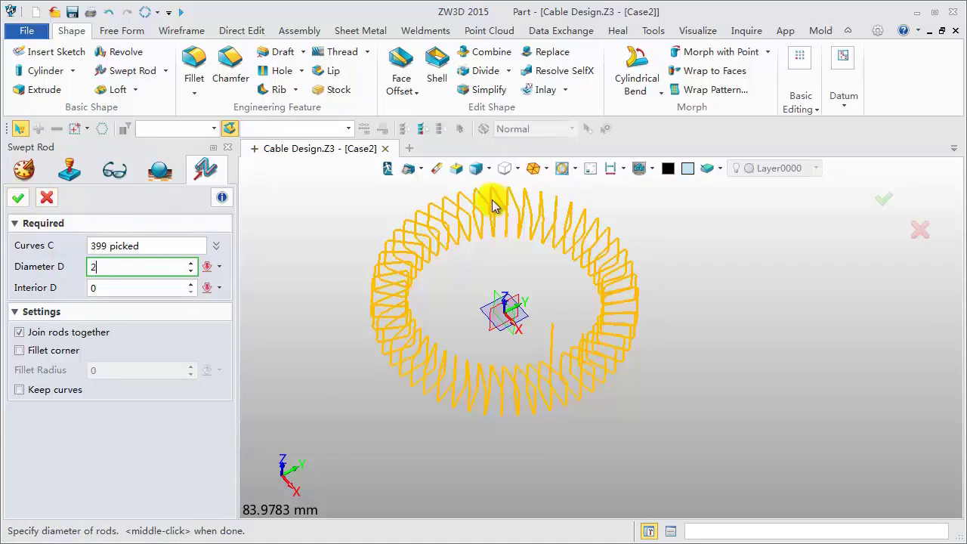
# Step: Set the face color to orange and create the swept rod with the rods joined together
pyautogui.click(693, 168)
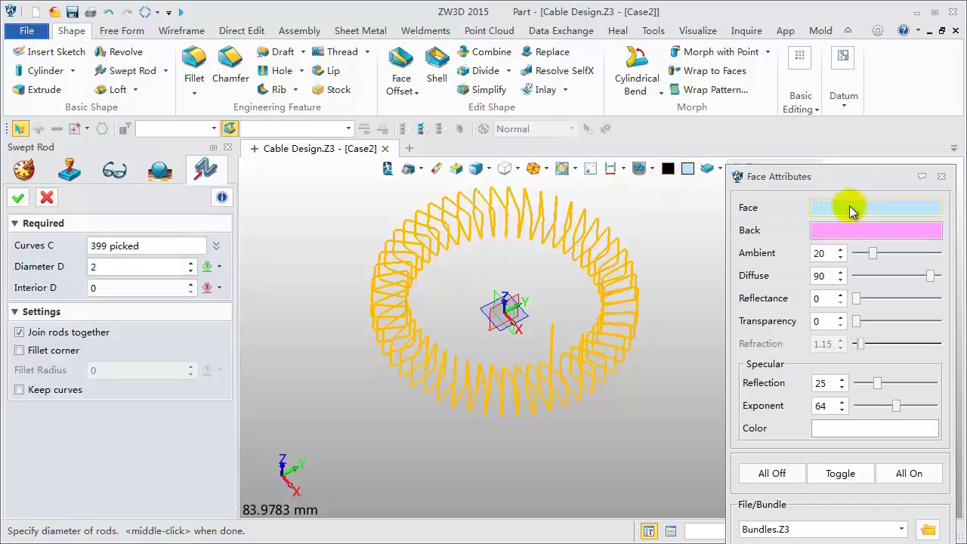
pyautogui.moveTo(831, 176); pyautogui.dragTo(784, 94)
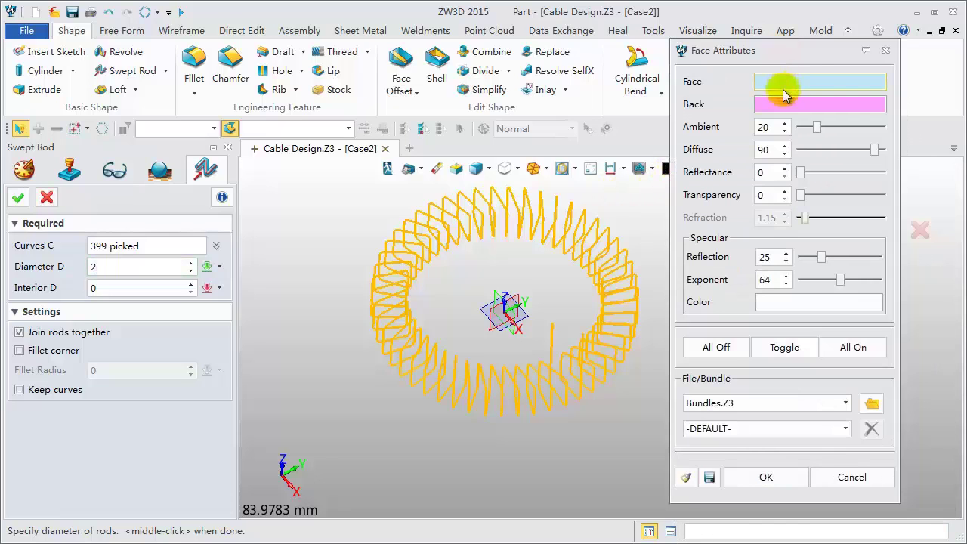
pyautogui.click(789, 84)
pyautogui.click(851, 108)
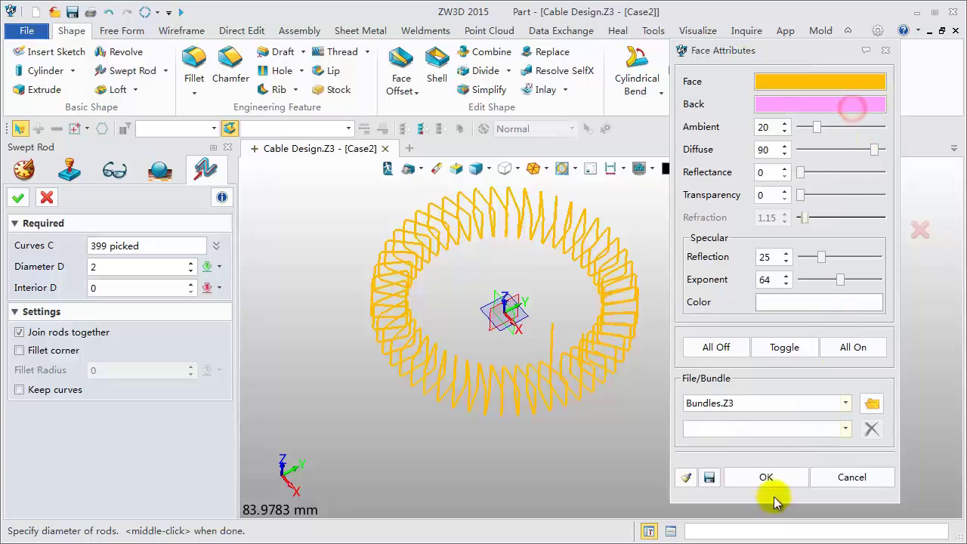
pyautogui.click(766, 476)
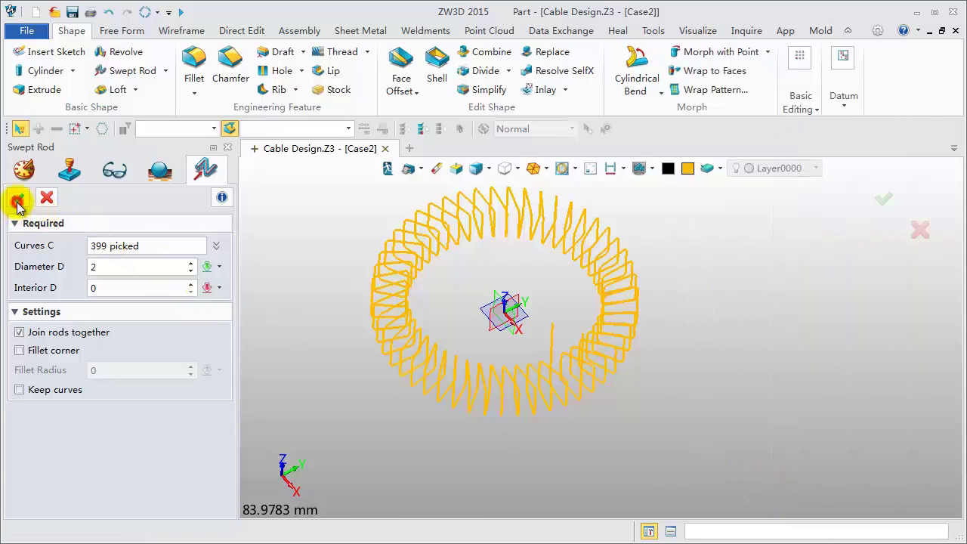
pyautogui.click(18, 200)
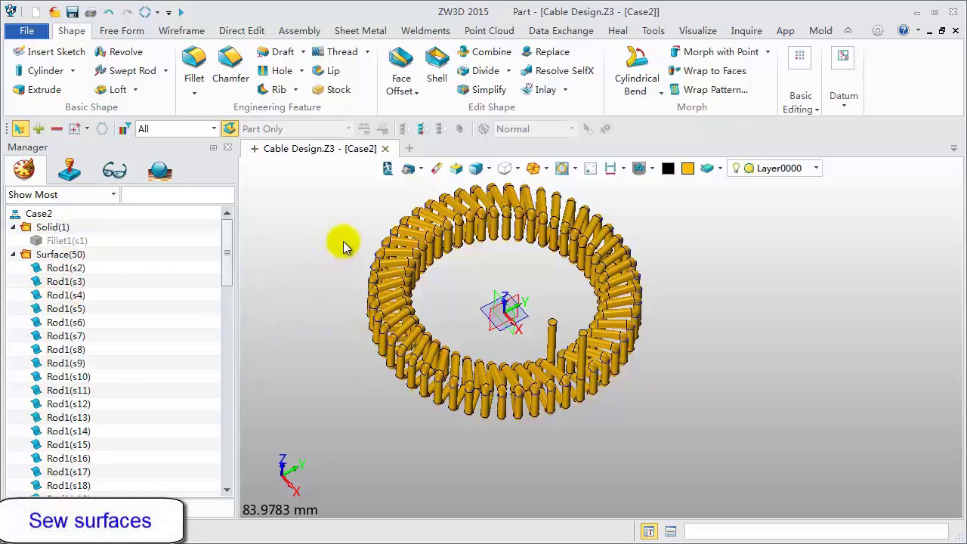
# Step: Sew all the swept rod surfaces of the coil together with a tolerance of 0.01
pyautogui.moveTo(343, 248); pyautogui.dragTo(357, 266, button='middle')
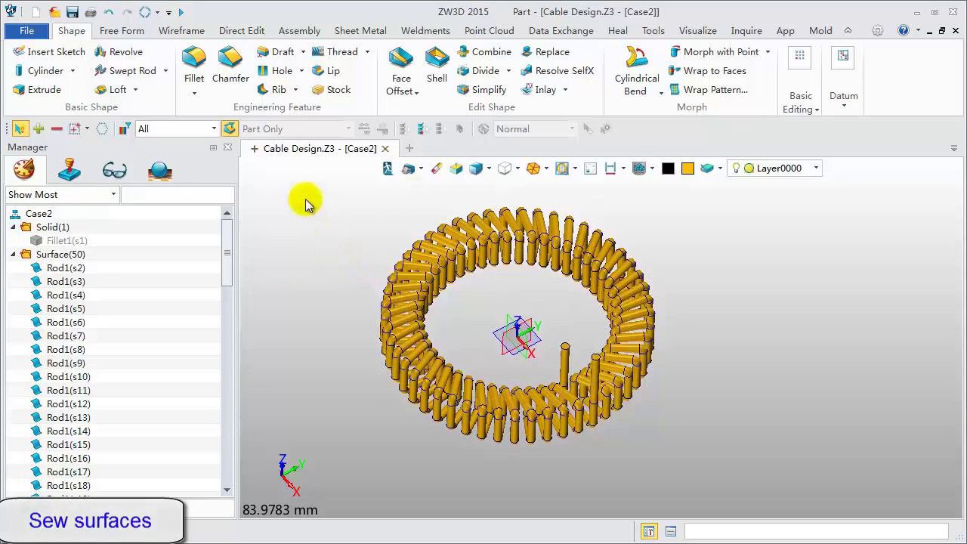
pyautogui.click(124, 30)
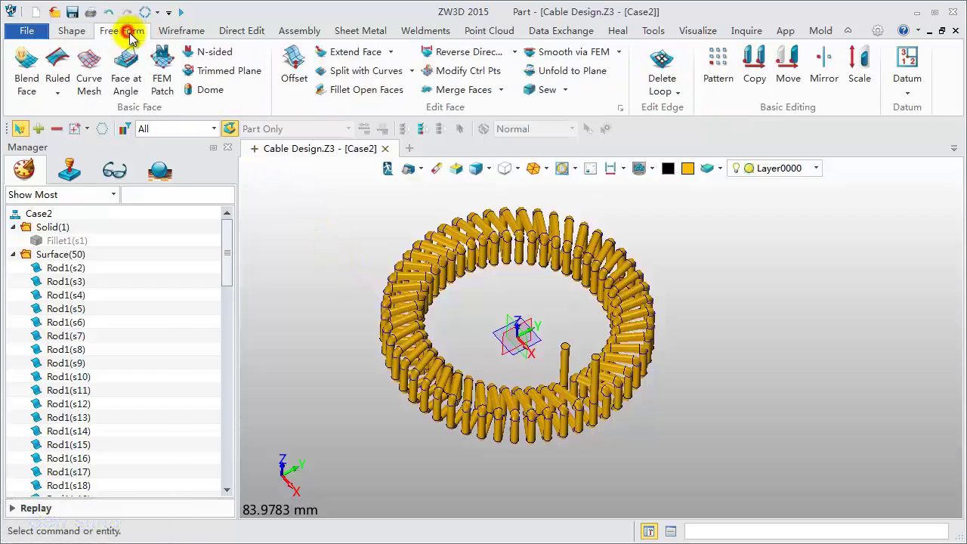
pyautogui.click(547, 89)
pyautogui.moveTo(363, 194); pyautogui.dragTo(708, 448)
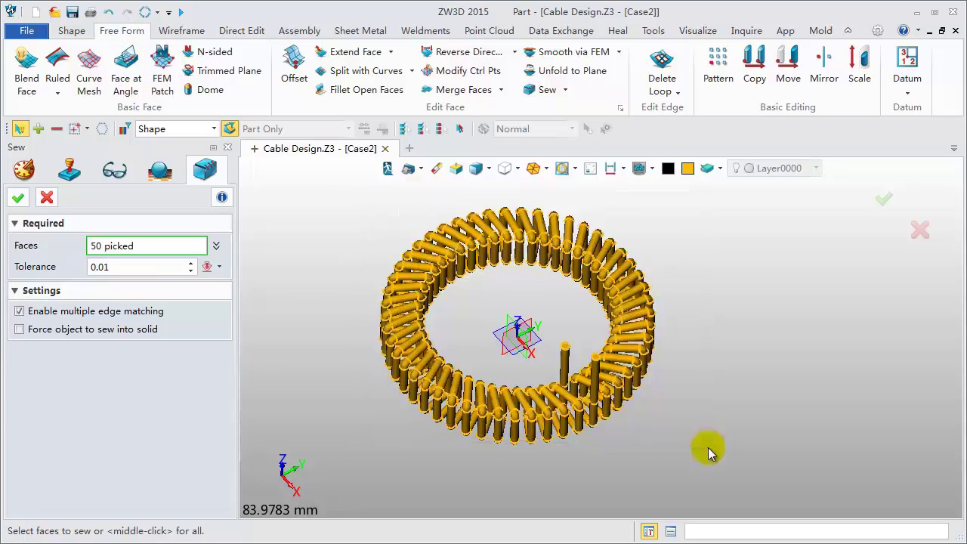
pyautogui.click(19, 197)
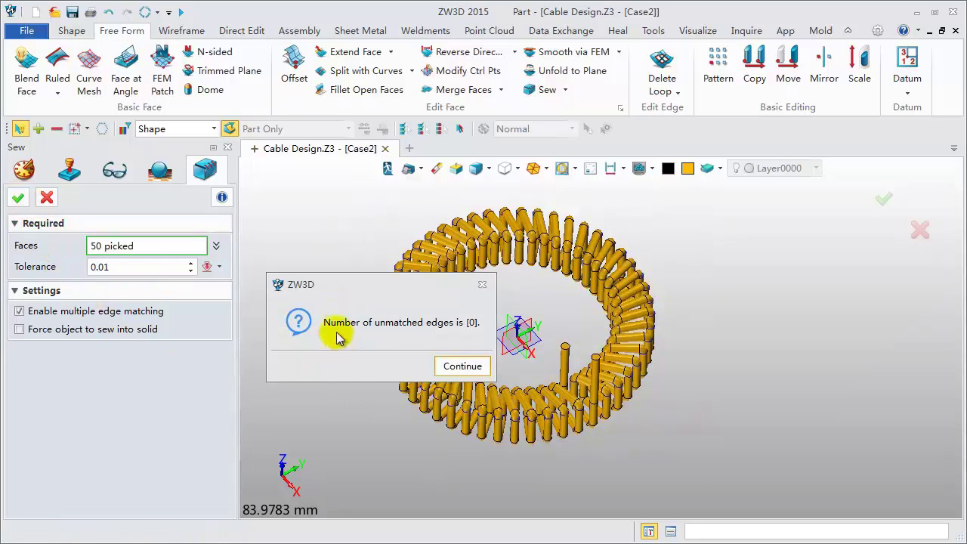
pyautogui.click(473, 367)
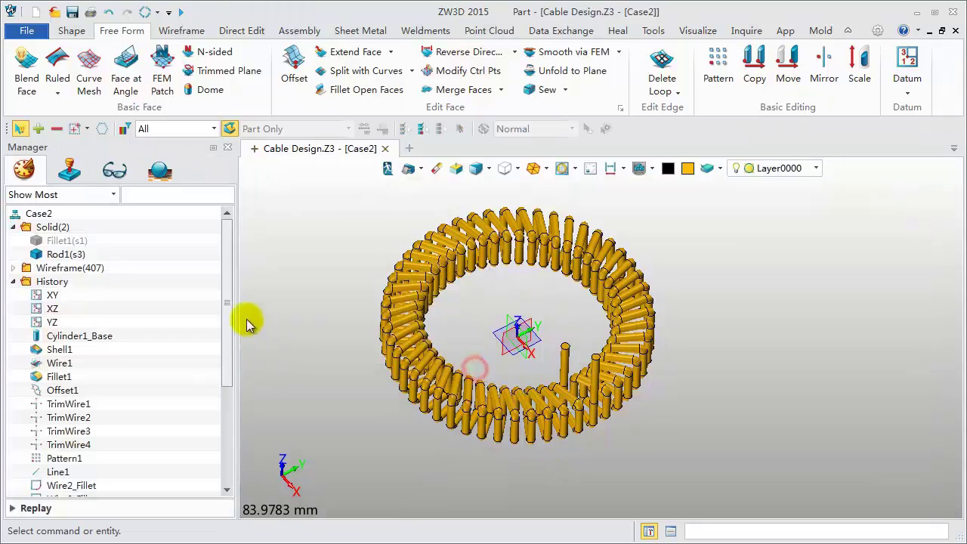
# Step: Unblank the hidden ring solid Fillet1 inside the coil
pyautogui.click(68, 241)
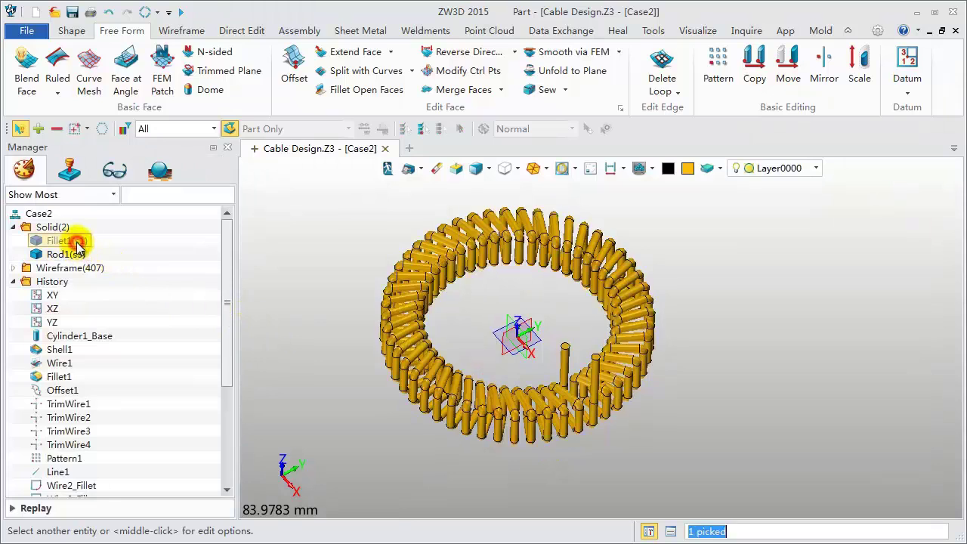
pyautogui.click(652, 172)
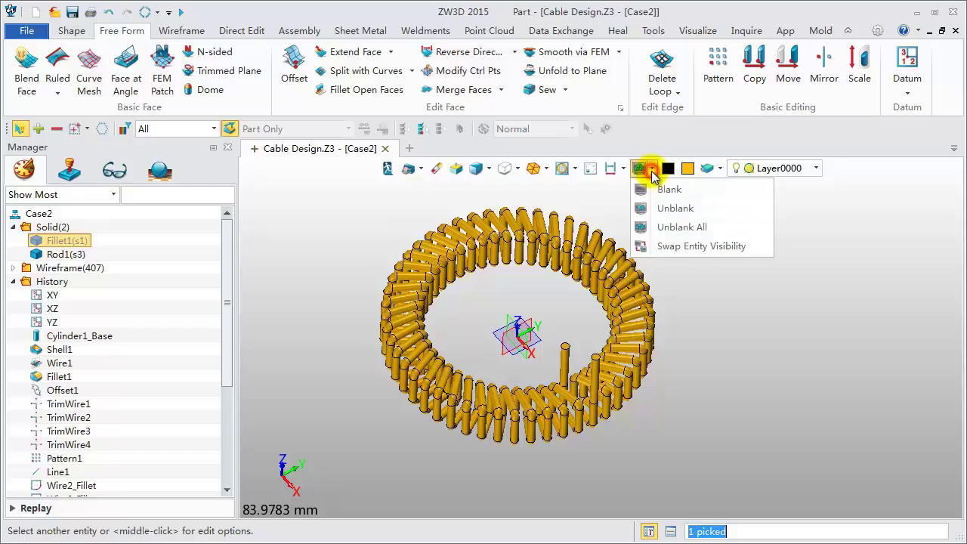
pyautogui.click(670, 211)
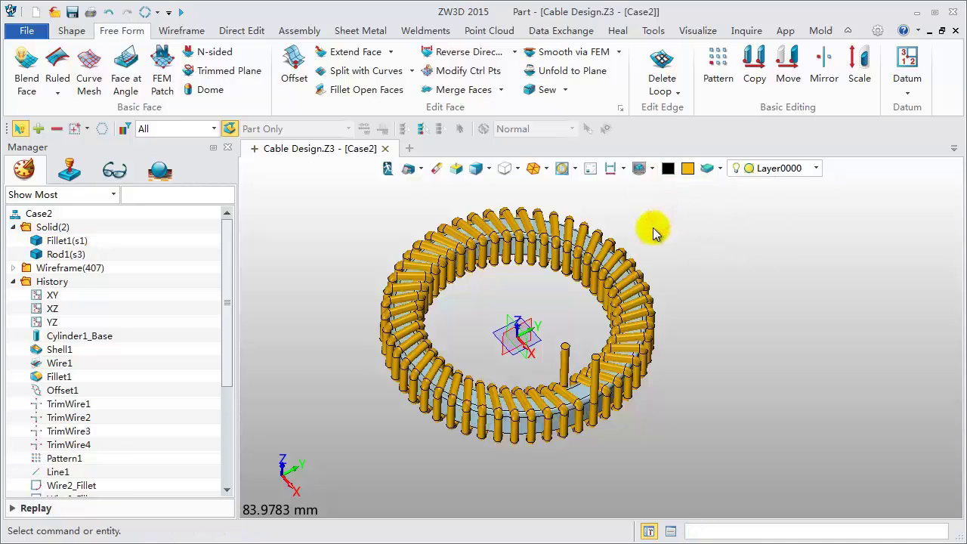
# Step: Change the ring solid's face color to grey, RGB 160, 160, 160
pyautogui.click(75, 243)
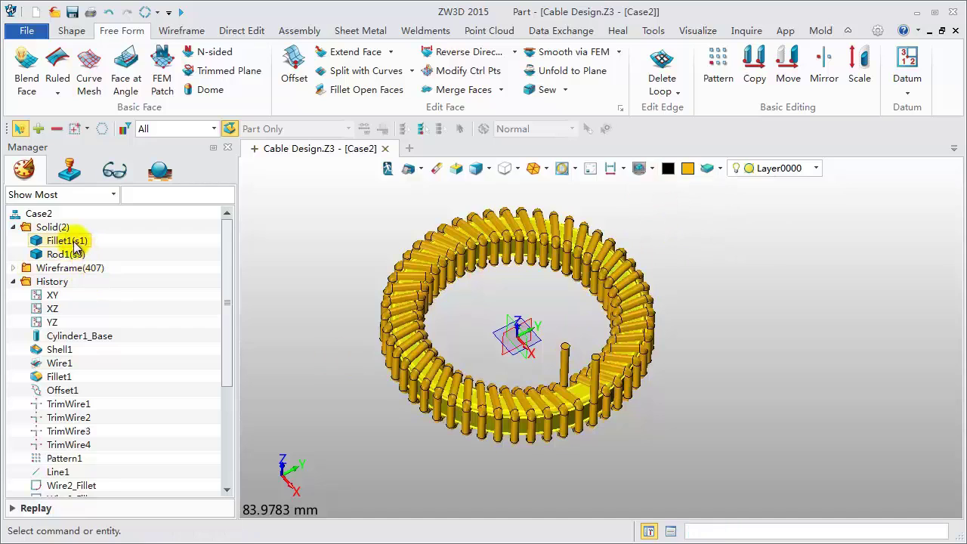
pyautogui.rightClick(76, 245)
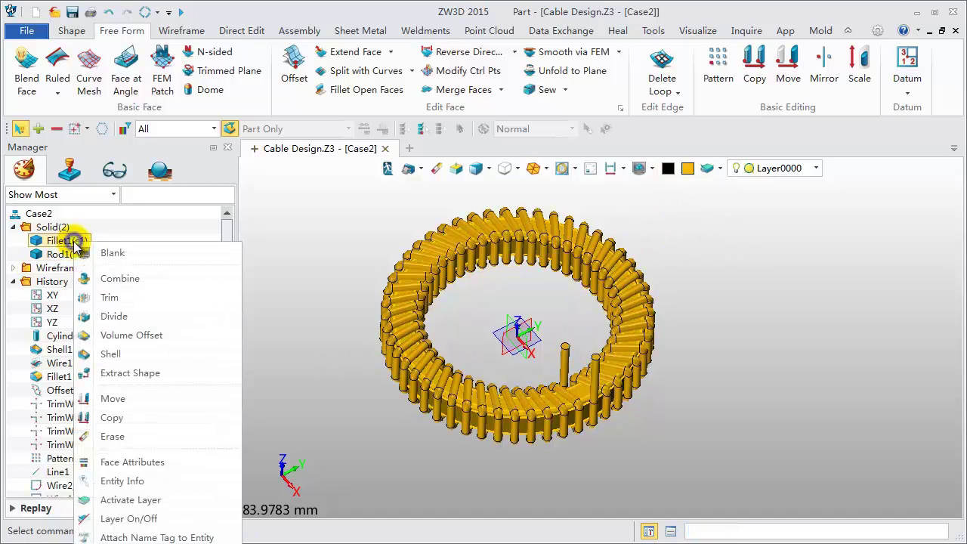
pyautogui.click(124, 462)
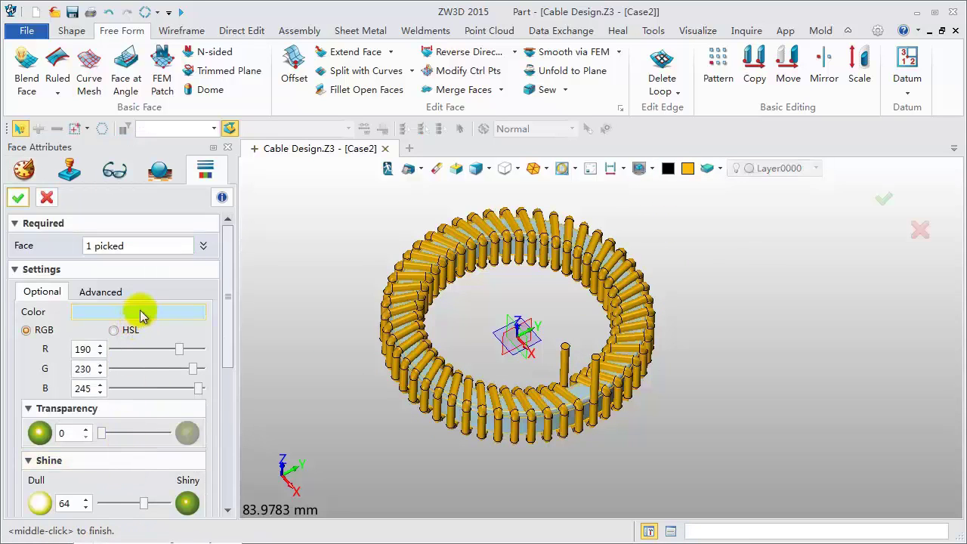
pyautogui.click(139, 310)
pyautogui.click(166, 368)
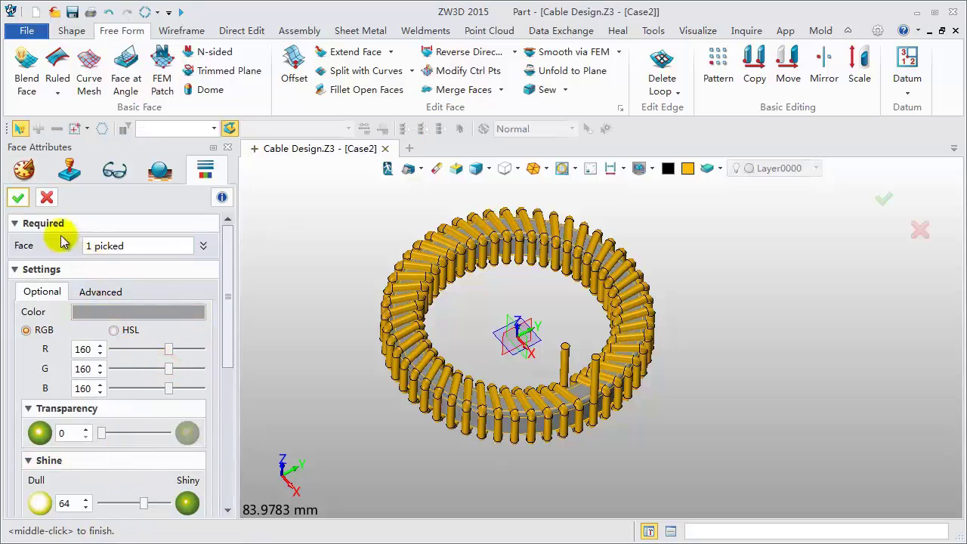
pyautogui.click(20, 198)
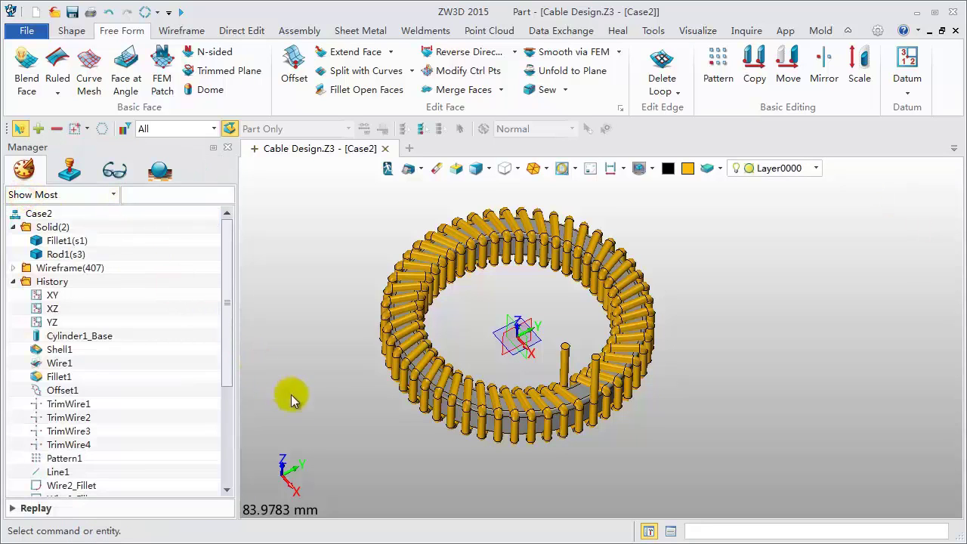
pyautogui.moveTo(292, 395); pyautogui.dragTo(326, 406, button='right')
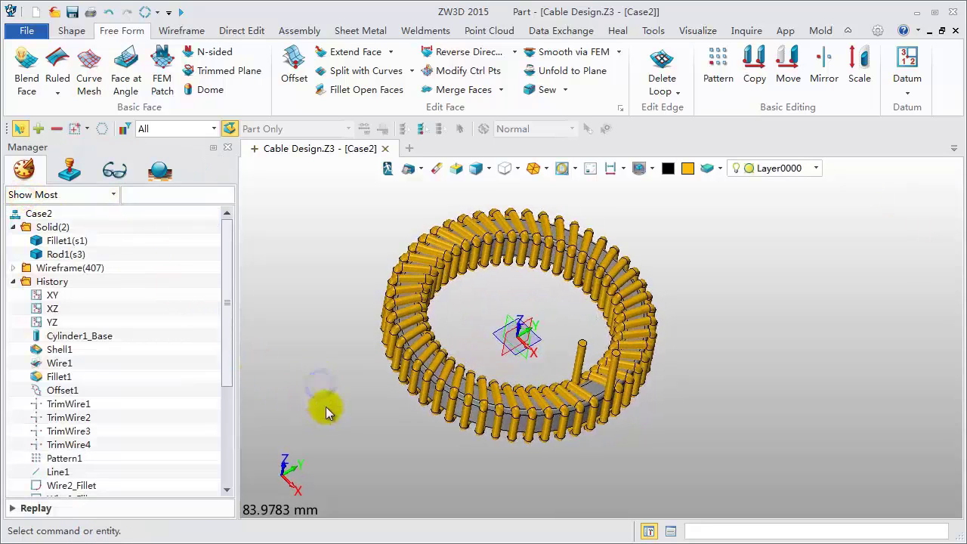